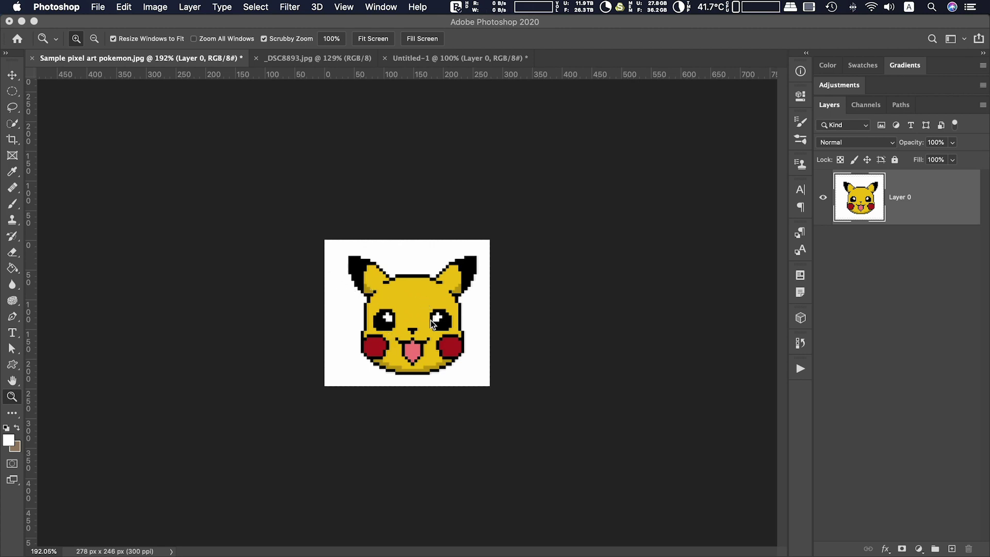
Compare the pixel art document with the _DSC8893.jpg landscape photo and check the pixel art's pixel dimensions
click(321, 58)
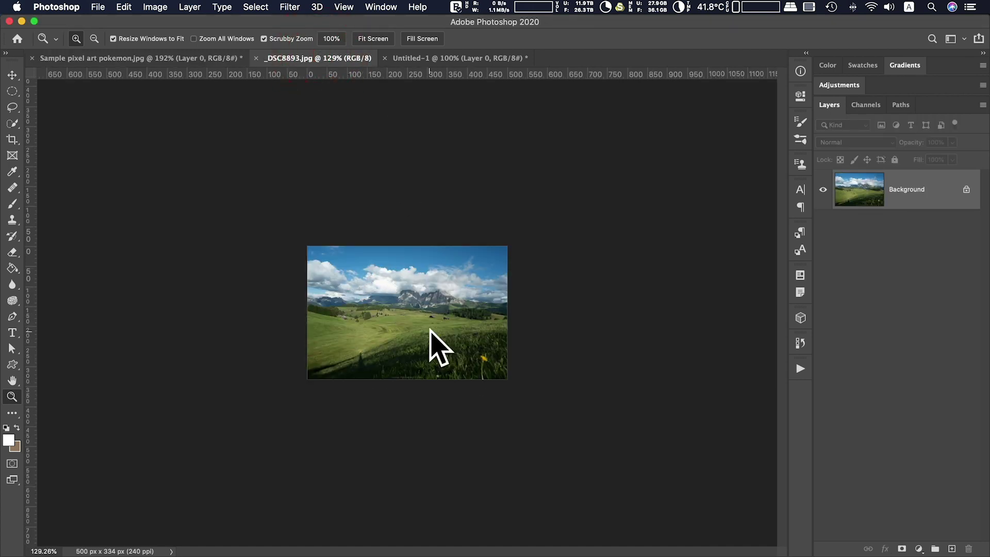
click(204, 58)
click(279, 57)
click(211, 58)
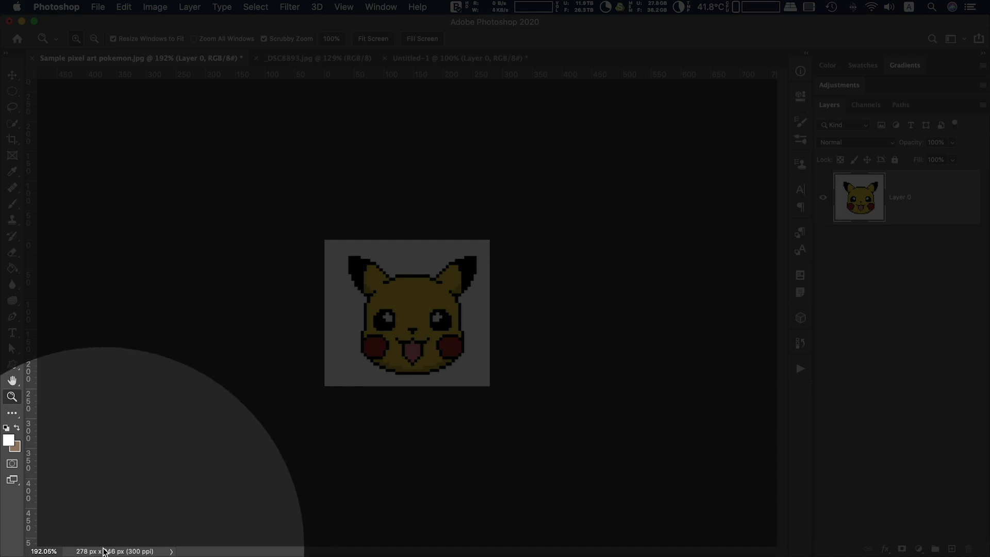
click(170, 552)
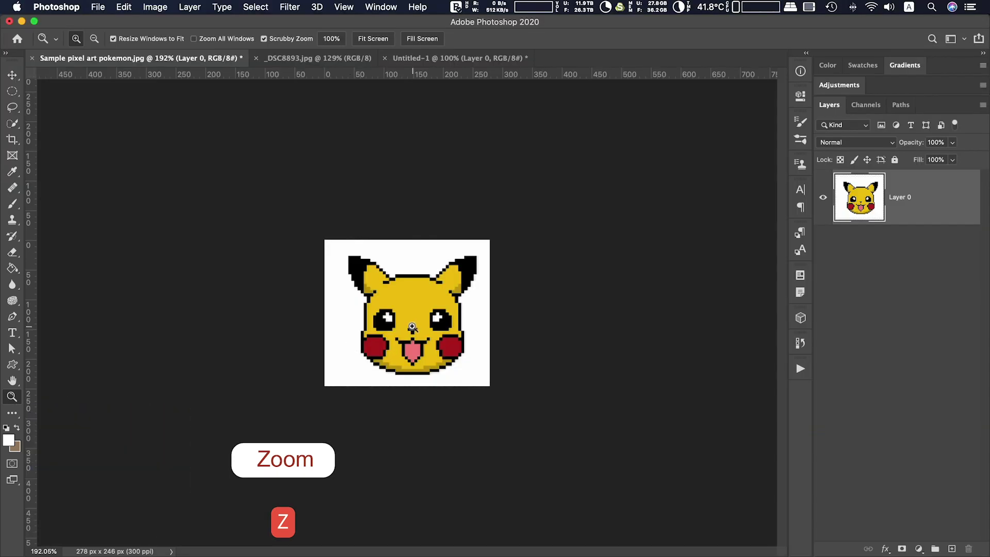
Examine the individual pixels around the Pikachu's nose at high magnification, and return to a view of the whole image
drag(412, 327, 575, 343)
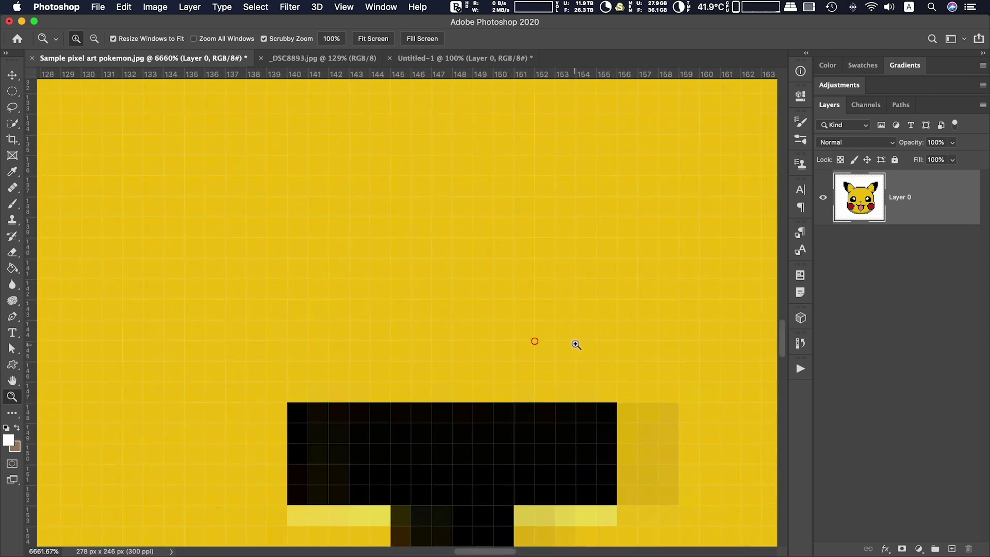
drag(383, 382, 436, 398)
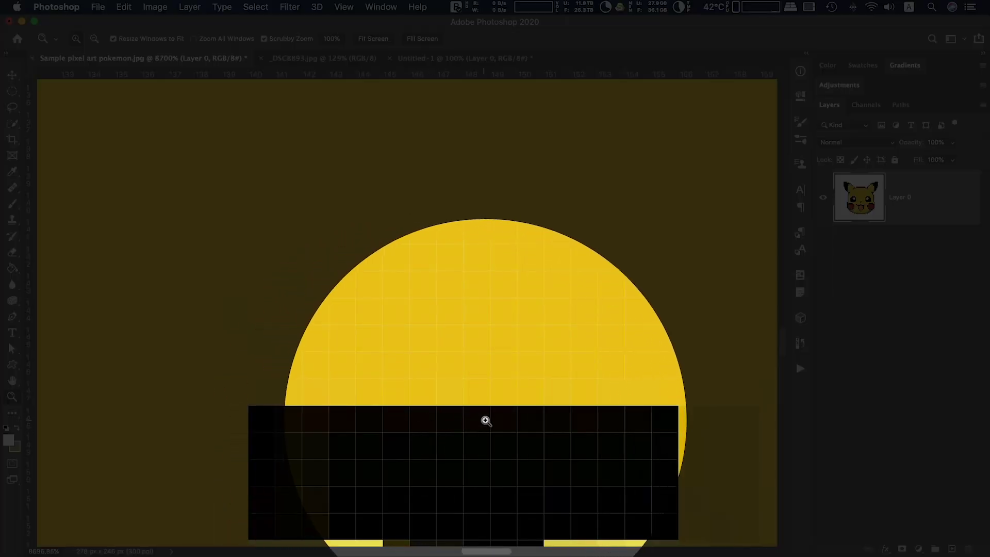
drag(541, 465, 555, 312)
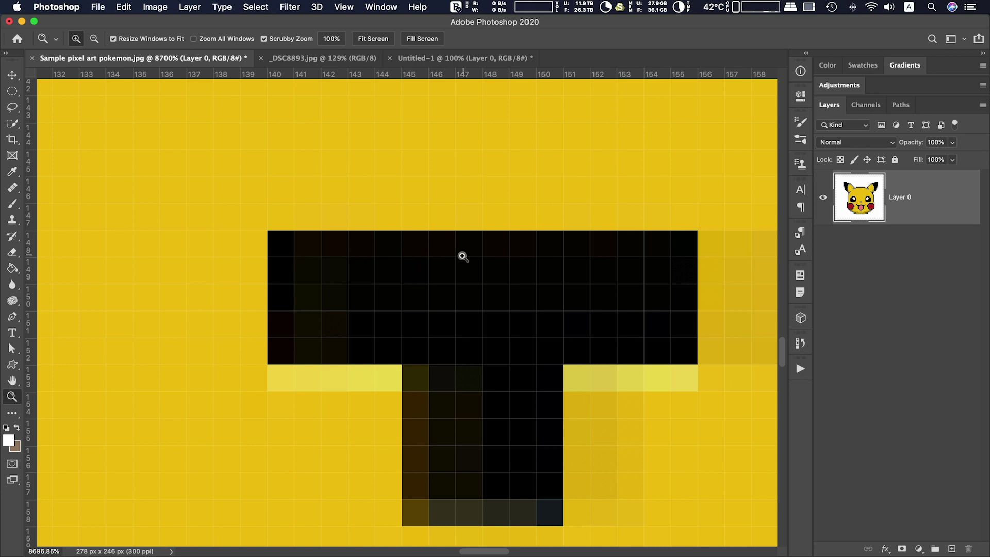
drag(654, 325, 517, 334)
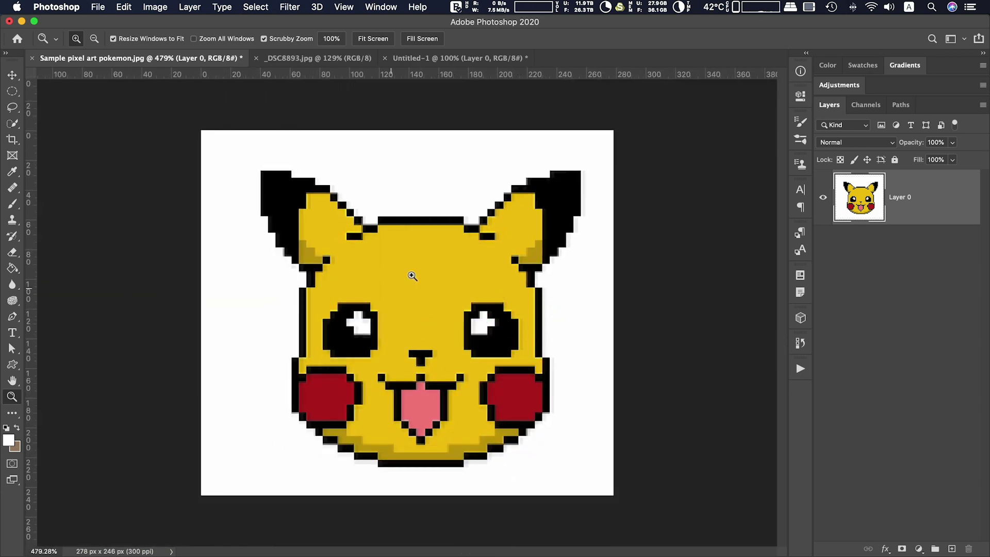
Examine the individual pixels of the mountains in the _DSC8893.jpg photo, and return to a view of the whole photo
click(328, 59)
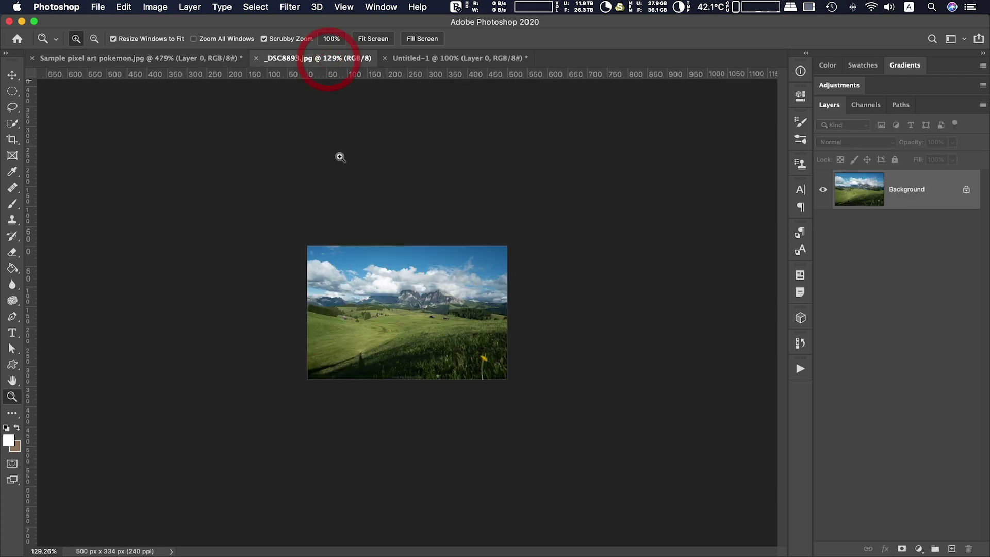
drag(401, 294, 553, 318)
click(532, 311)
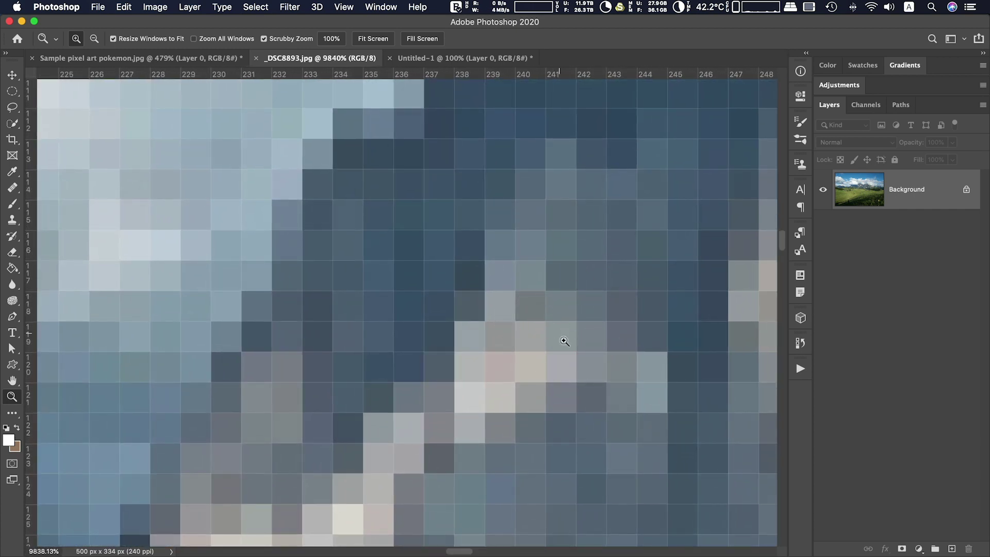
drag(686, 338, 551, 365)
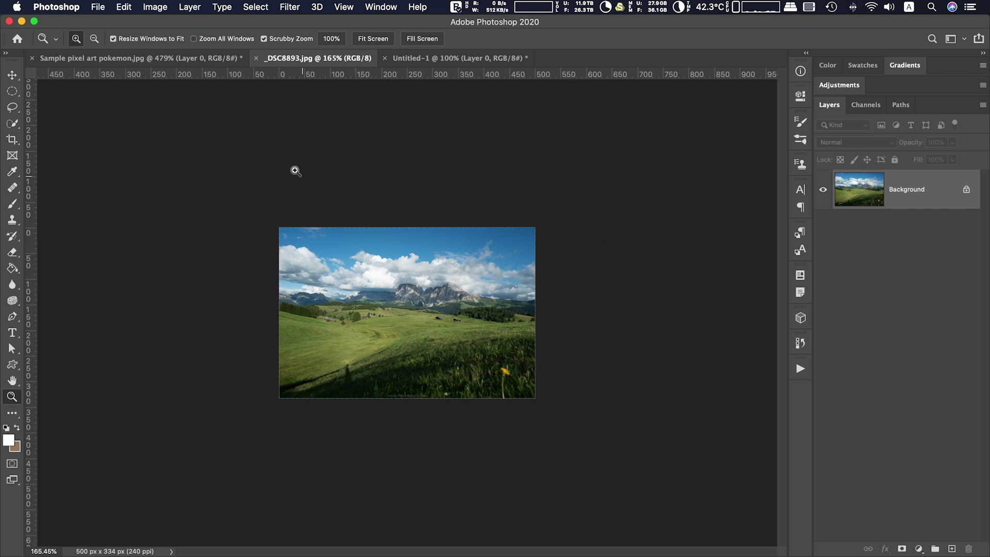
Open the Image Size settings for Sample pixel art pokemon.jpg and review its width, height, unit and resolution options
click(188, 59)
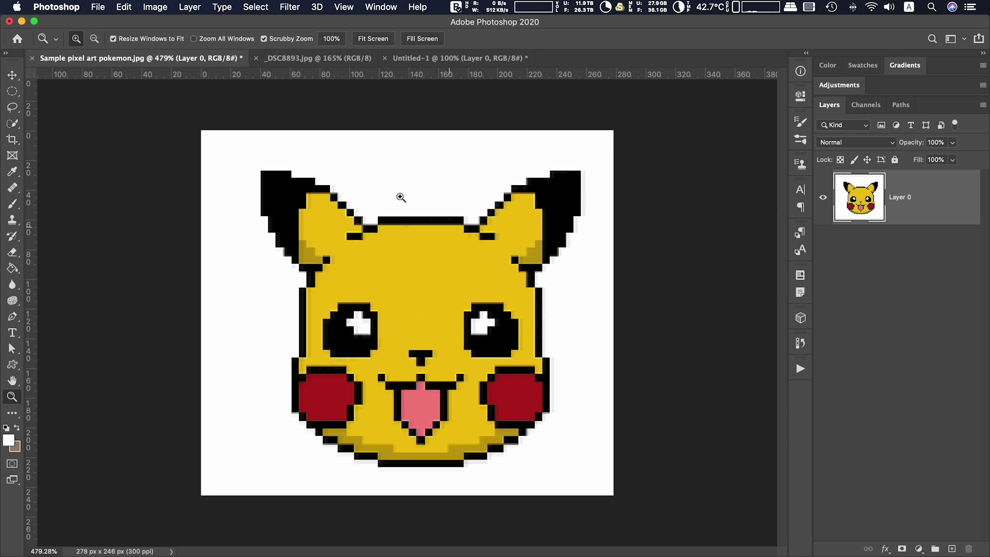
click(155, 7)
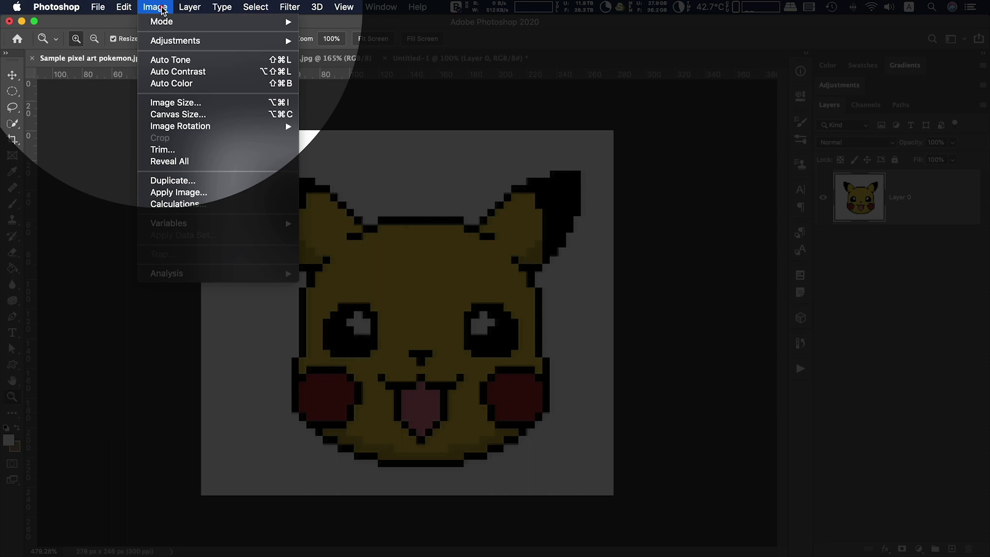
click(212, 103)
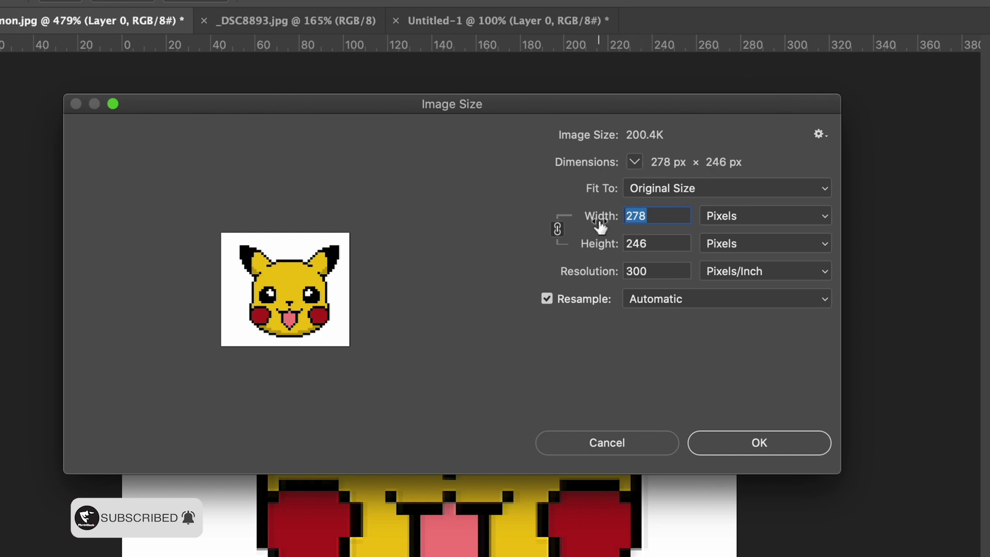
mouse_move(305, 231)
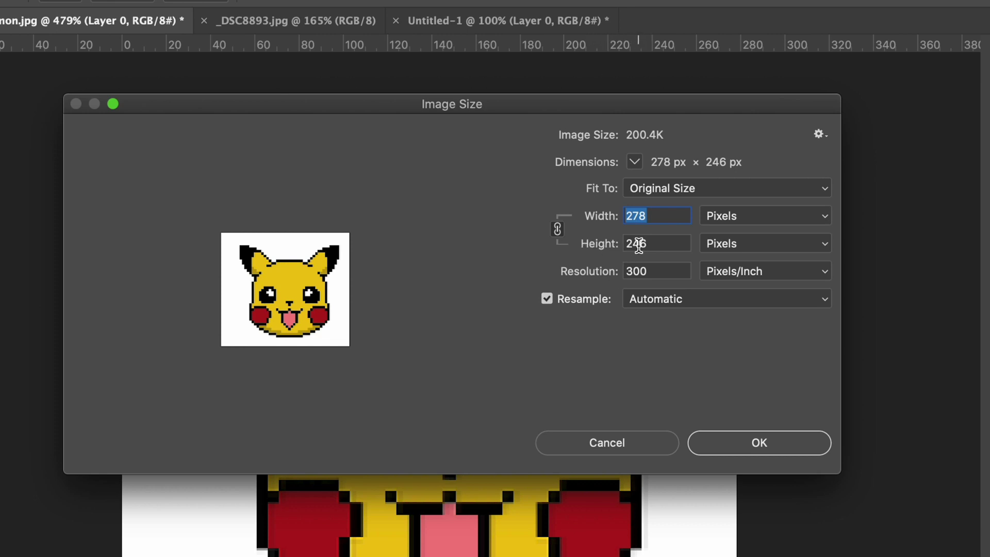
mouse_move(345, 304)
click(813, 216)
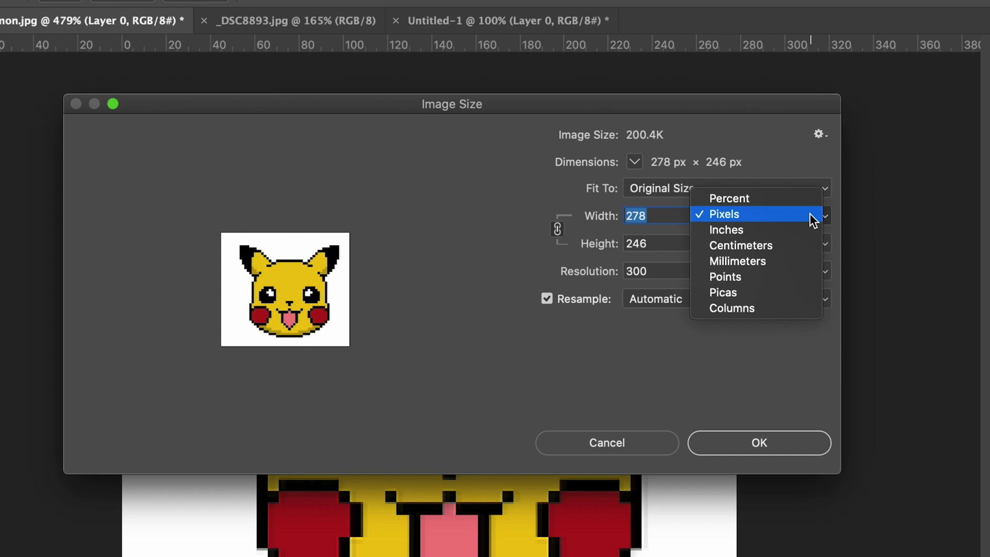
click(814, 220)
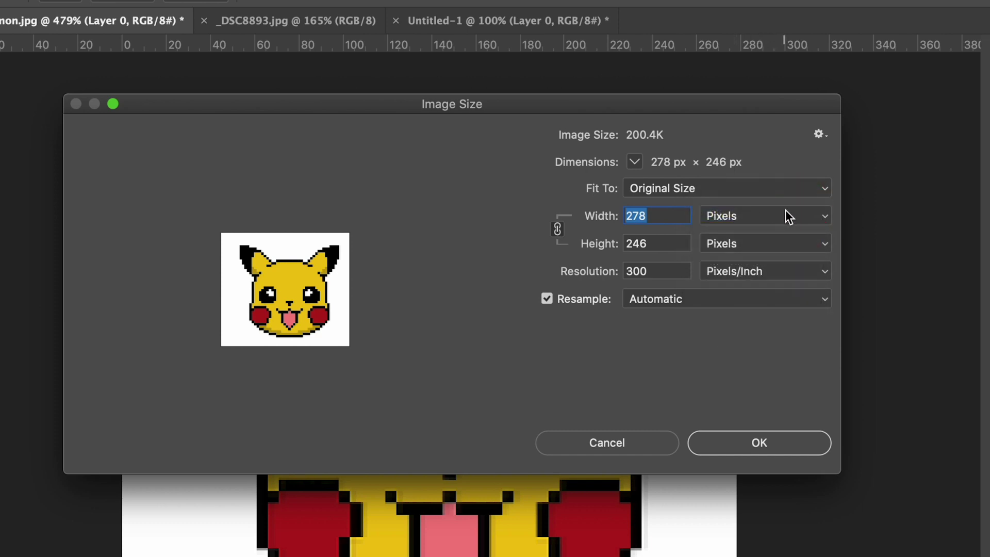
click(651, 271)
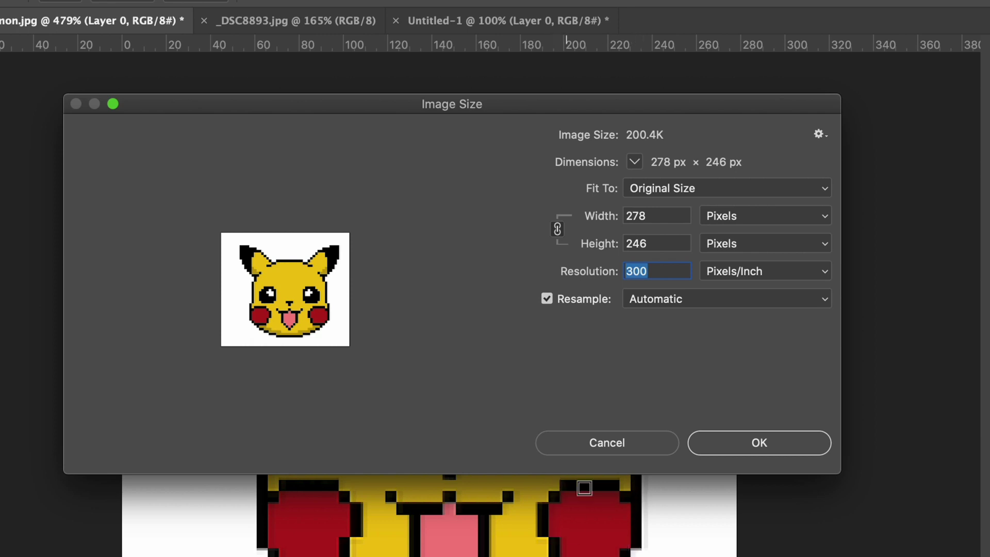
click(617, 274)
click(630, 271)
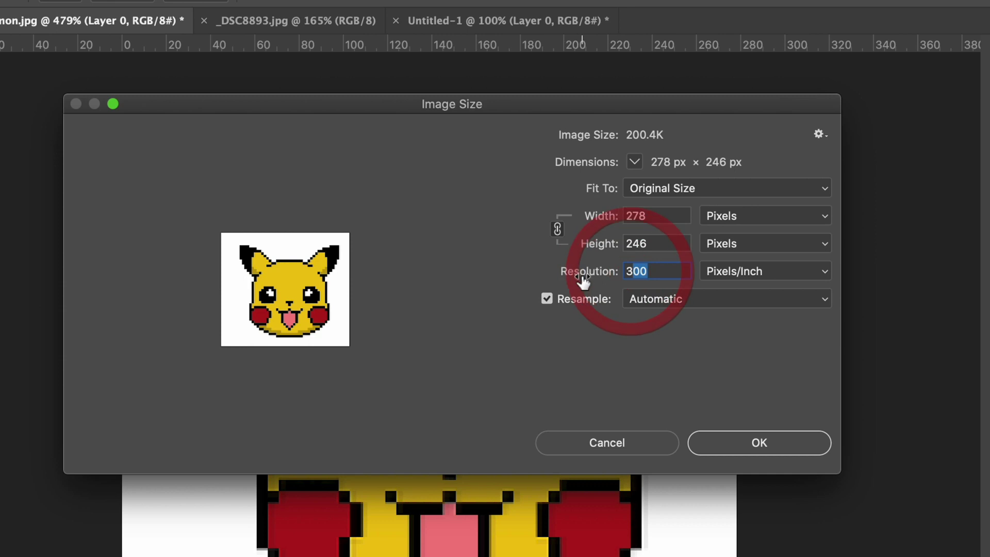
click(614, 272)
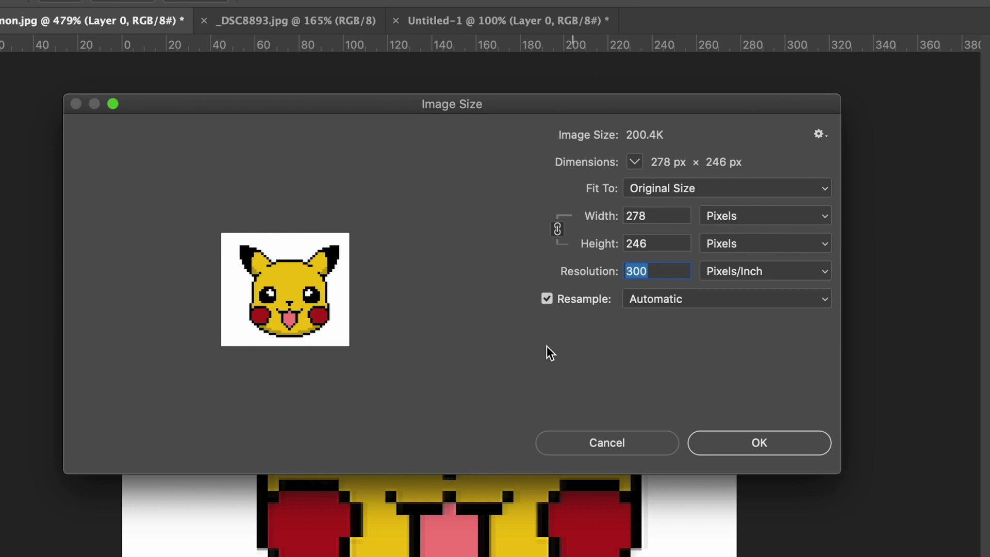
Set the pixel art's width to 2000 pixels with the proportions linked
click(601, 219)
click(663, 216)
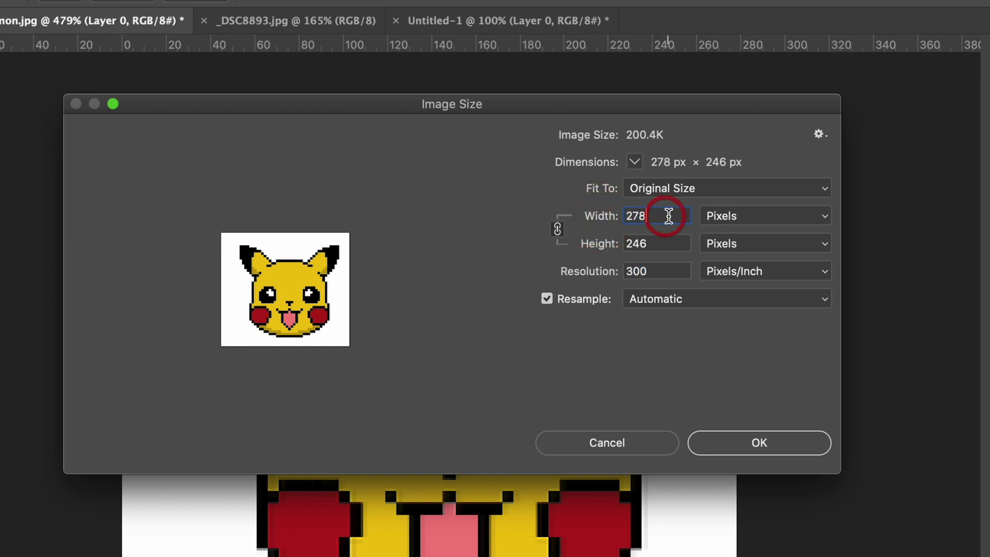
click(599, 216)
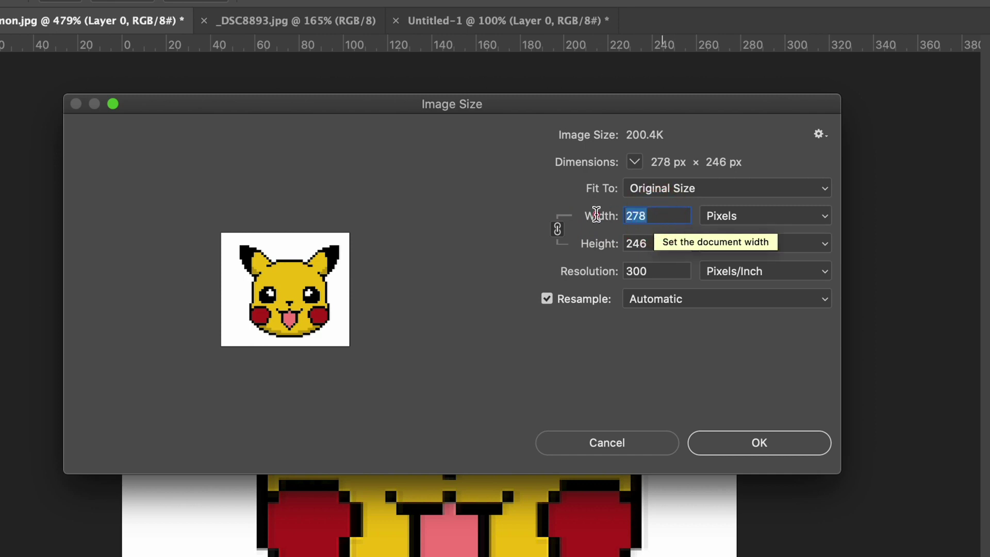
double_click(635, 216)
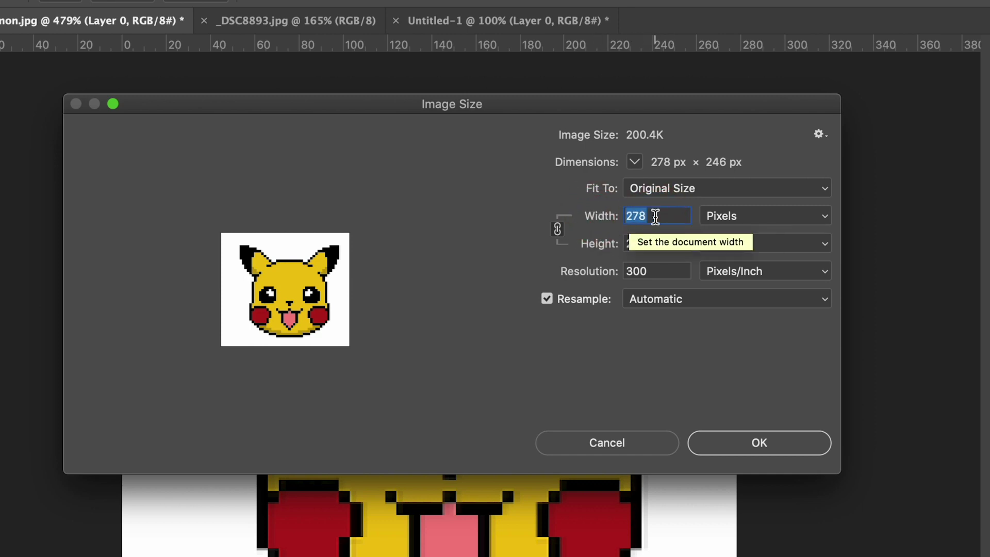
click(655, 215)
click(605, 216)
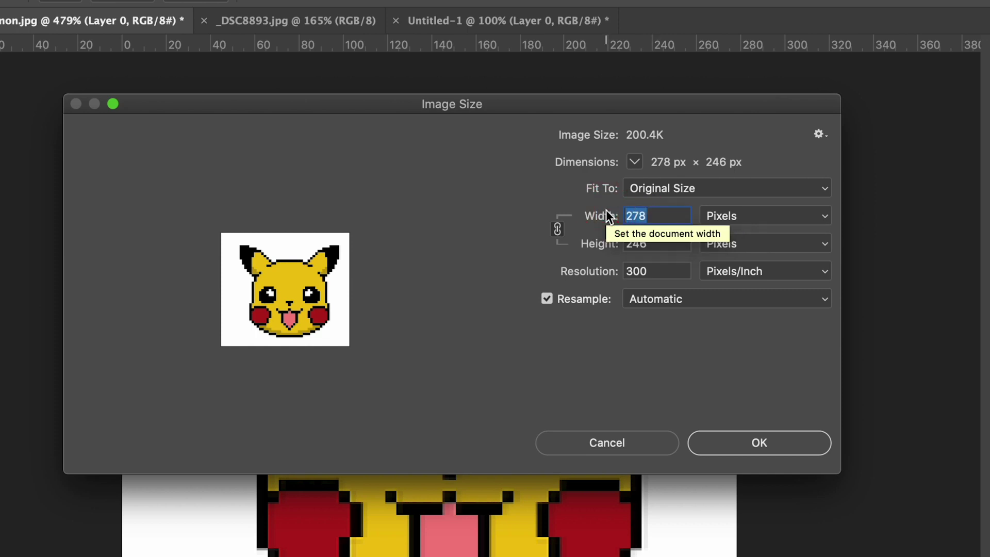
text(2000)
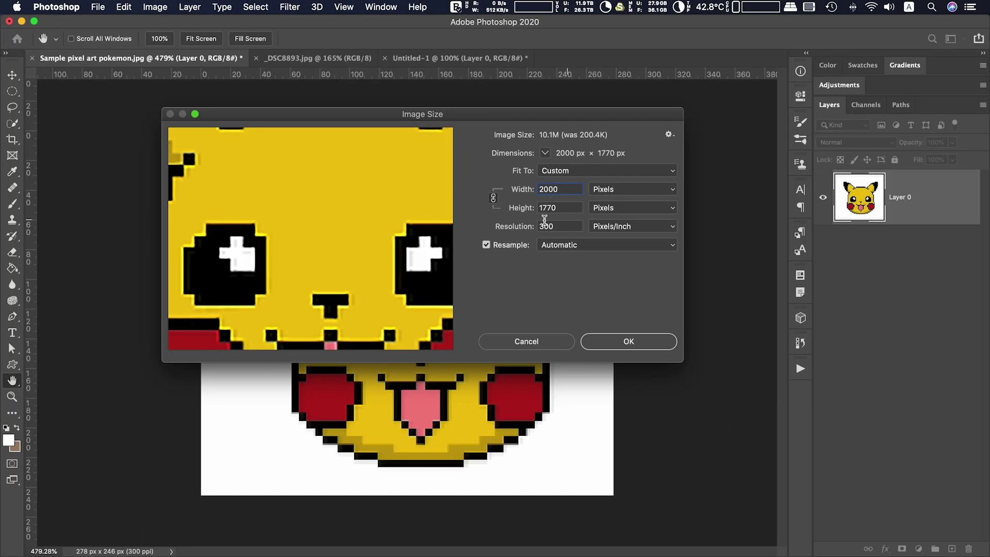
Enlarge the Image Size dialog and examine different areas of the Pikachu's face in its preview
drag(331, 280, 362, 374)
drag(684, 363, 781, 462)
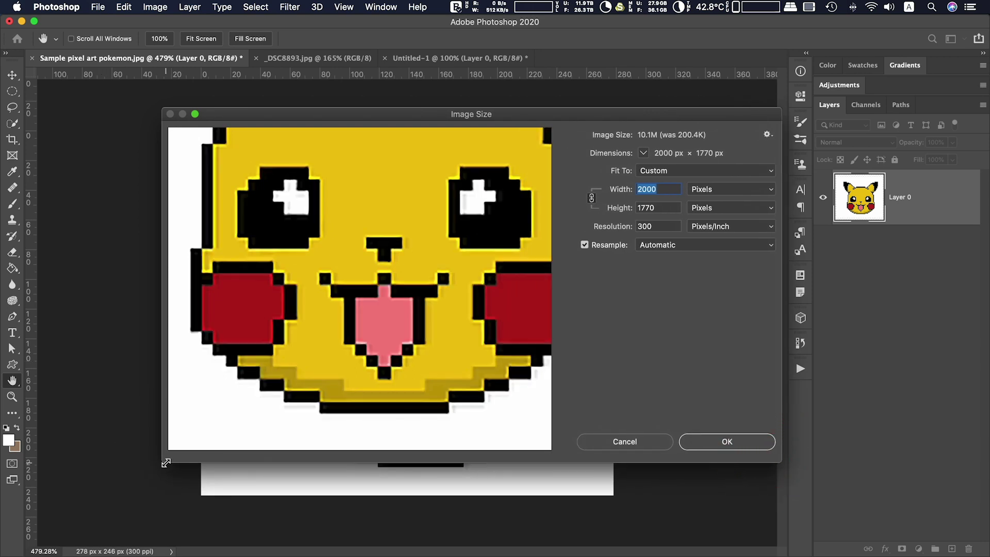
drag(435, 269, 401, 294)
drag(453, 224, 492, 293)
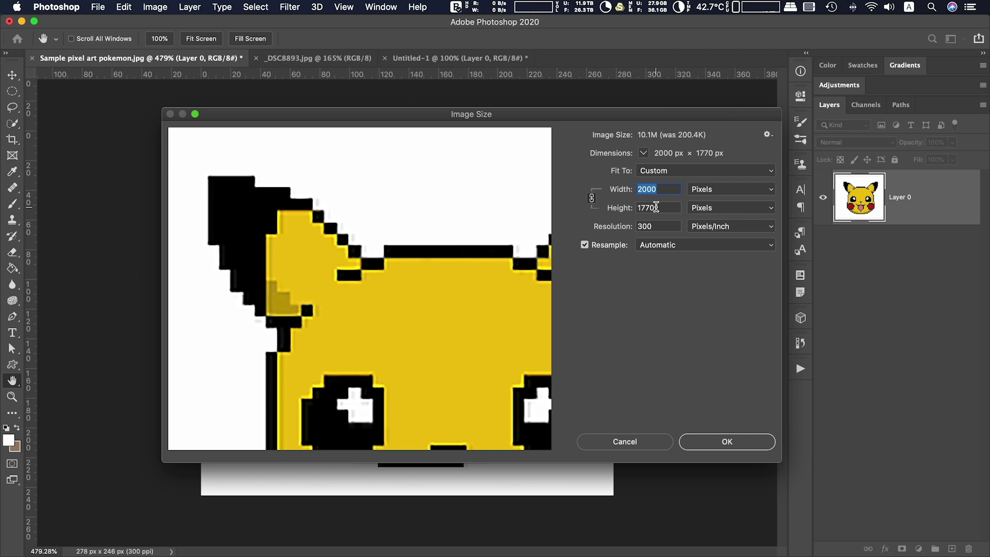
Set the width back to 278 pixels to compare the preview, and re-enter 2000 pixels
text(278)
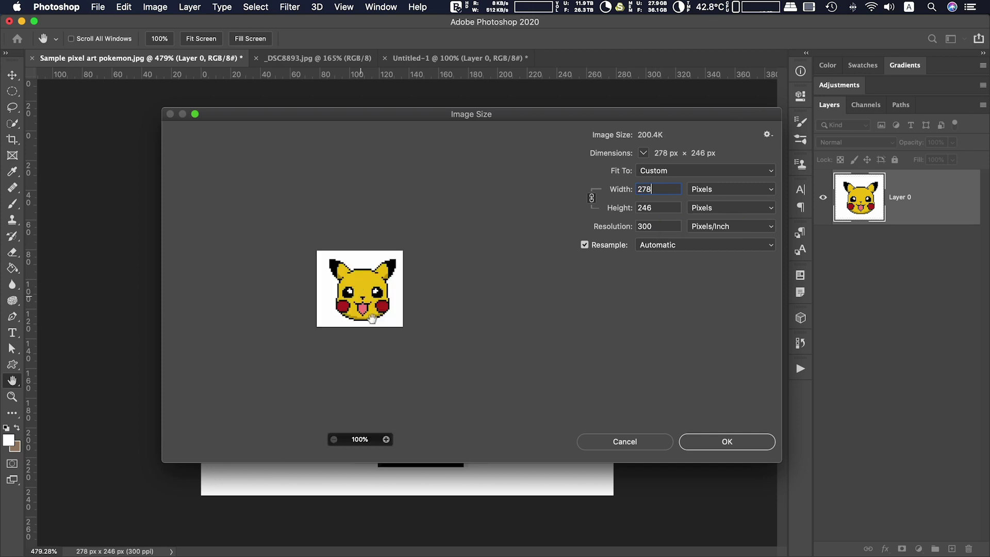
drag(661, 189, 619, 188)
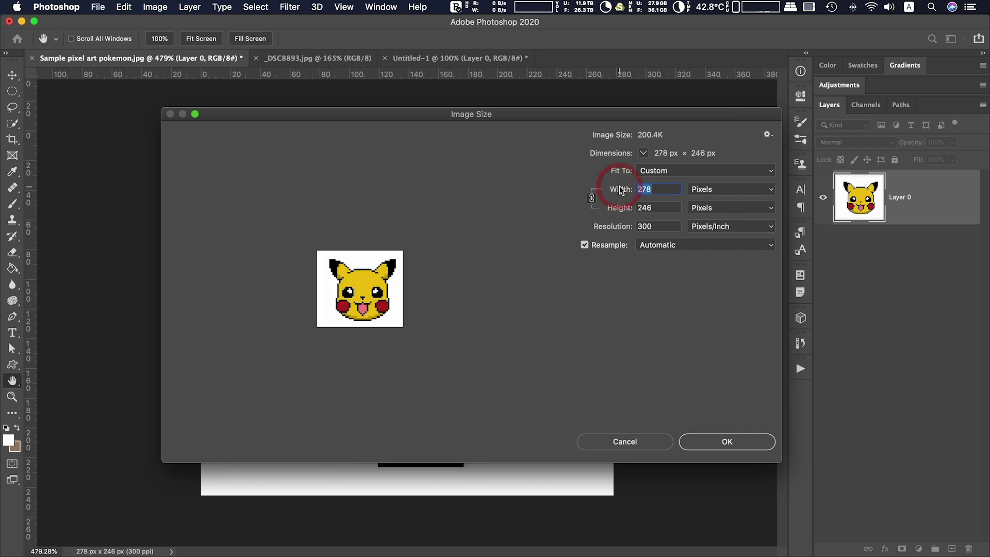
text(2000)
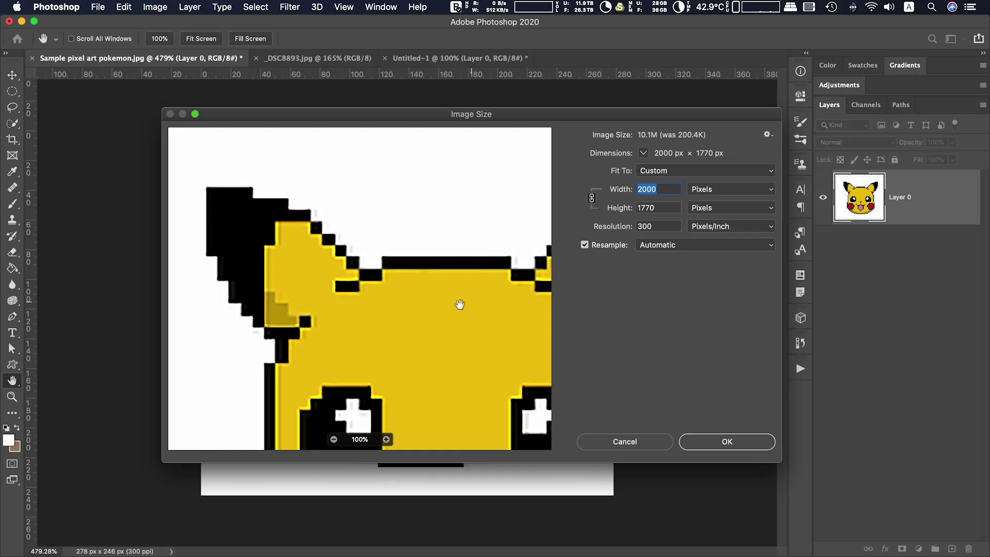
Examine the edges of the Pikachu's ears, eyes and head in the resize preview at several magnifications
drag(460, 304, 351, 232)
drag(451, 304, 405, 331)
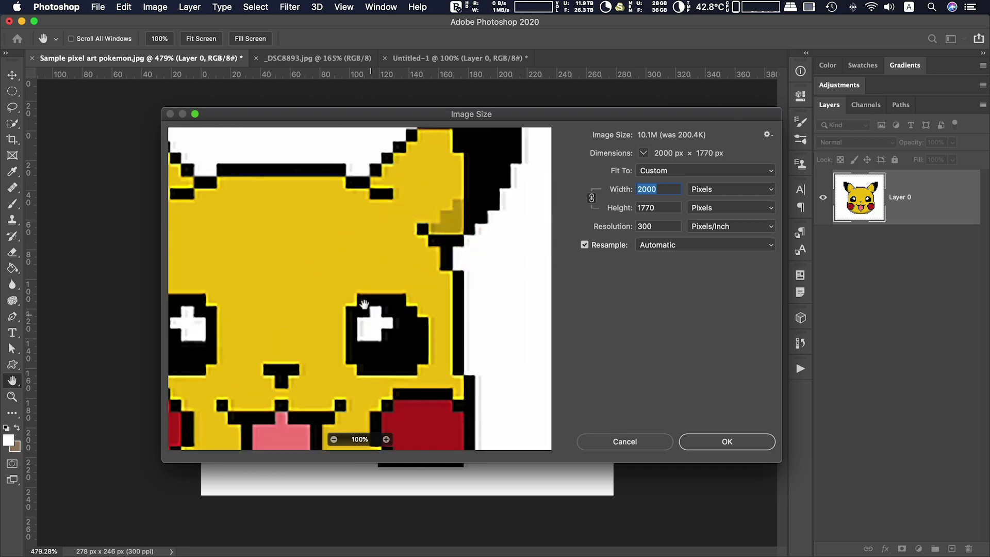
drag(356, 230, 442, 328)
click(387, 439)
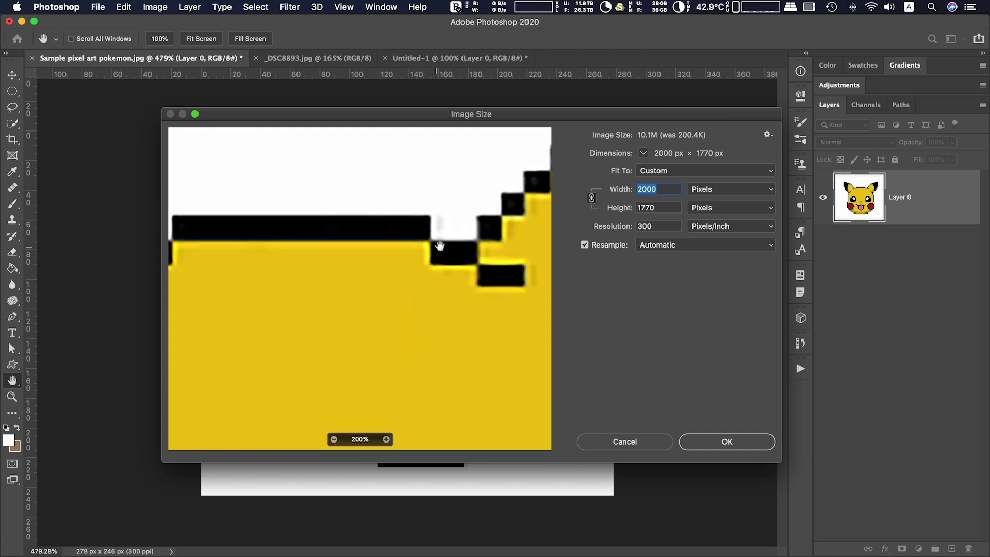
click(334, 439)
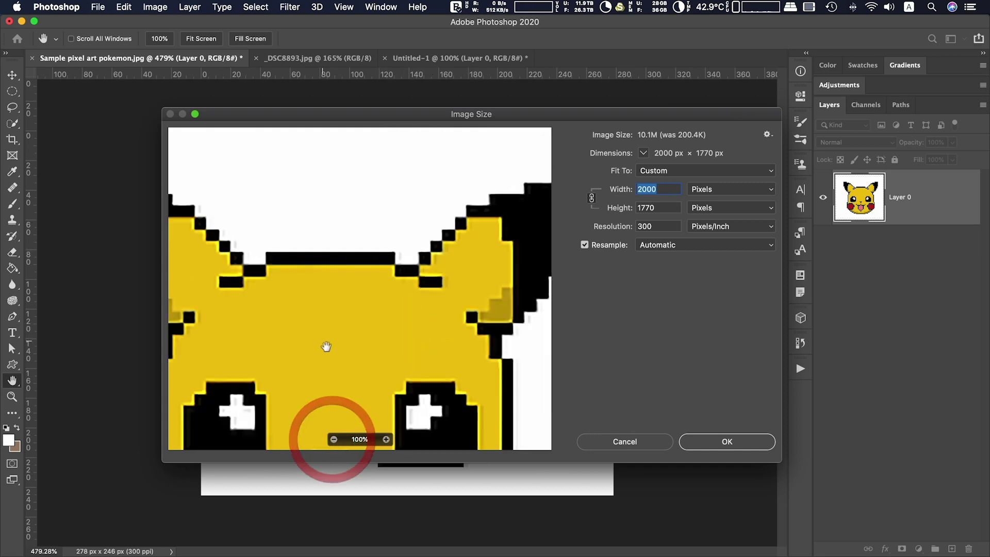
drag(325, 338, 354, 279)
click(354, 279)
click(333, 440)
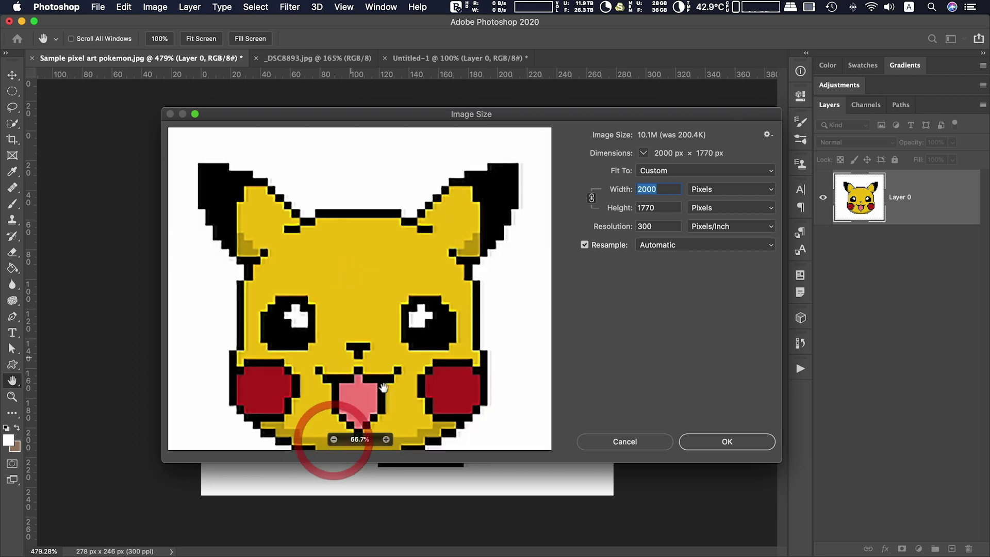
click(386, 439)
drag(414, 259, 420, 339)
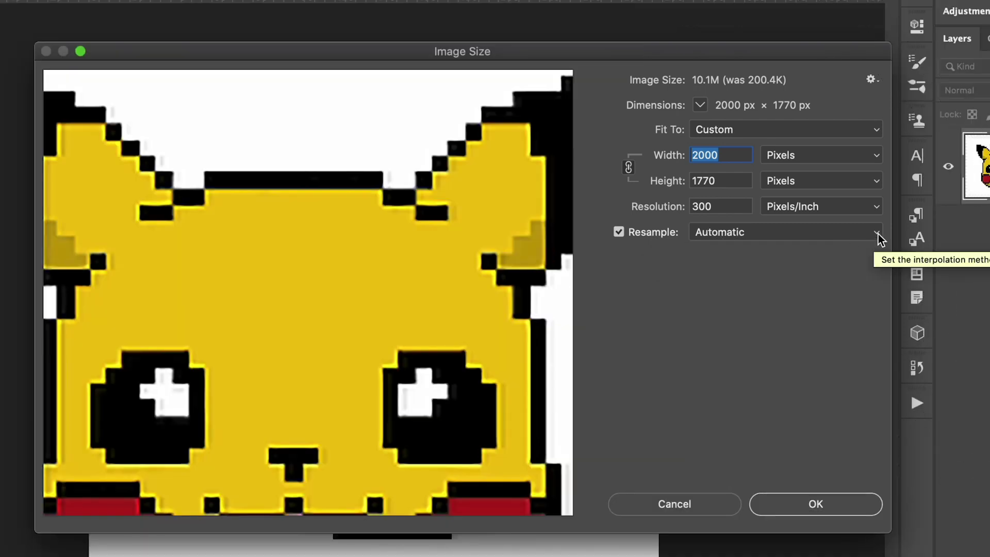
Review the available resampling methods and examine the Pikachu's eyes, ears and mouth in the preview with Automatic resampling
click(879, 236)
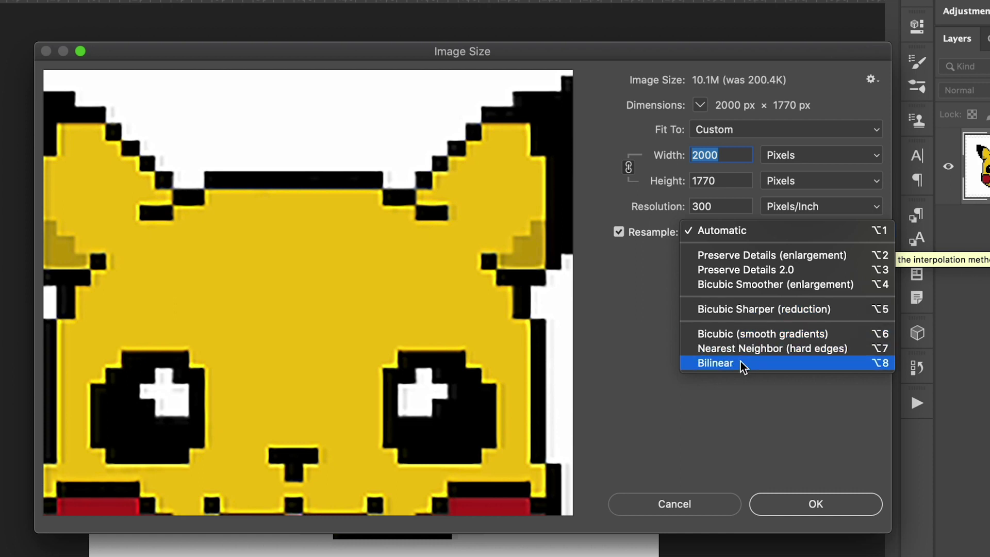
click(642, 364)
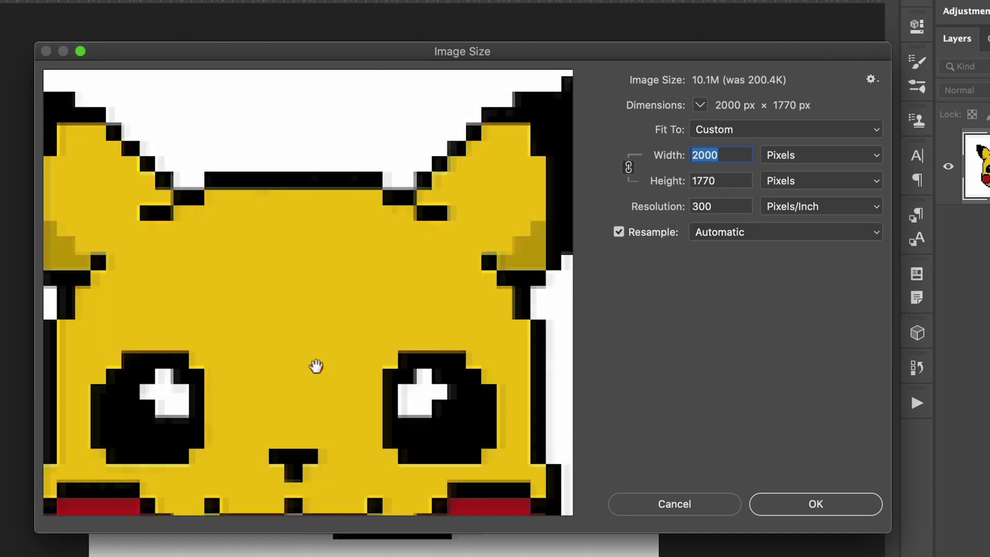
drag(317, 370, 324, 279)
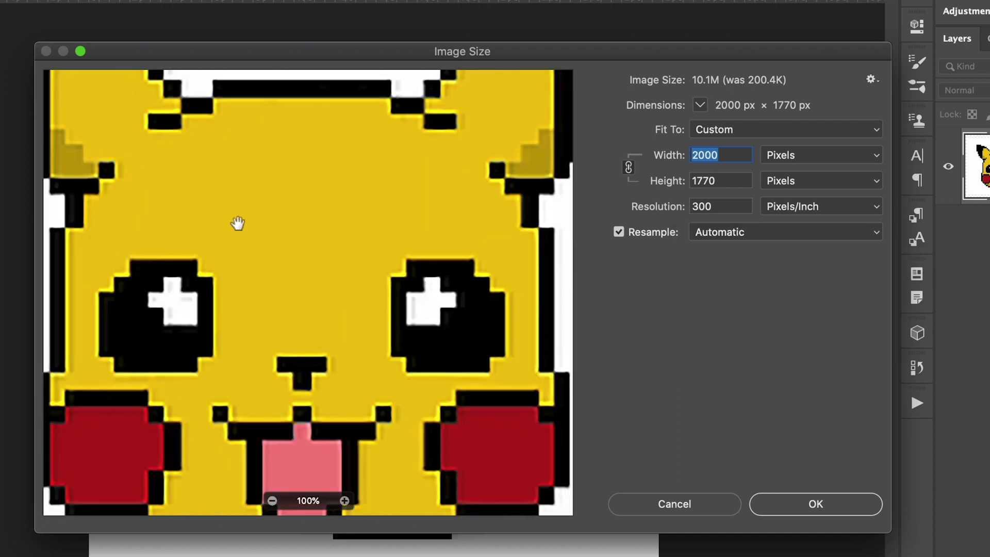
drag(413, 221, 346, 238)
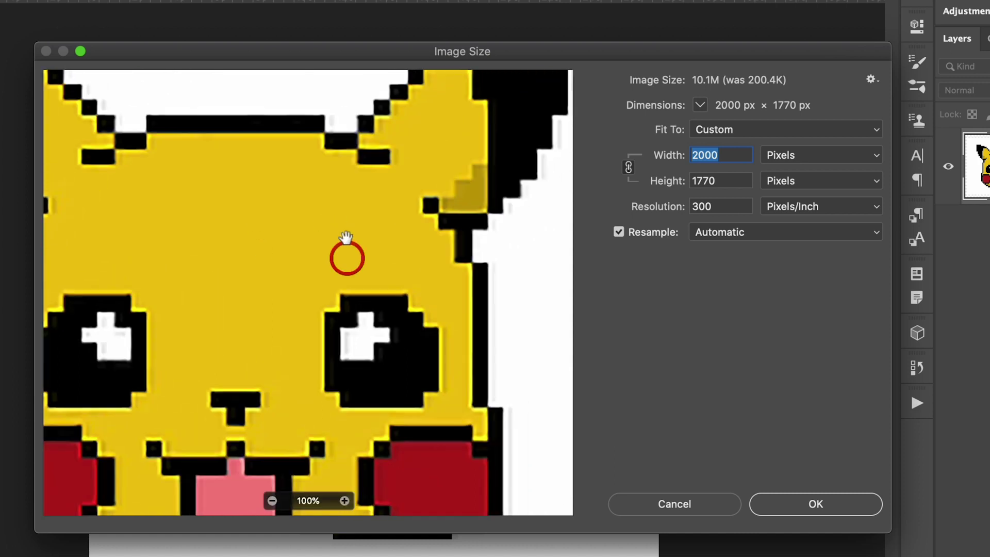
drag(232, 238, 330, 234)
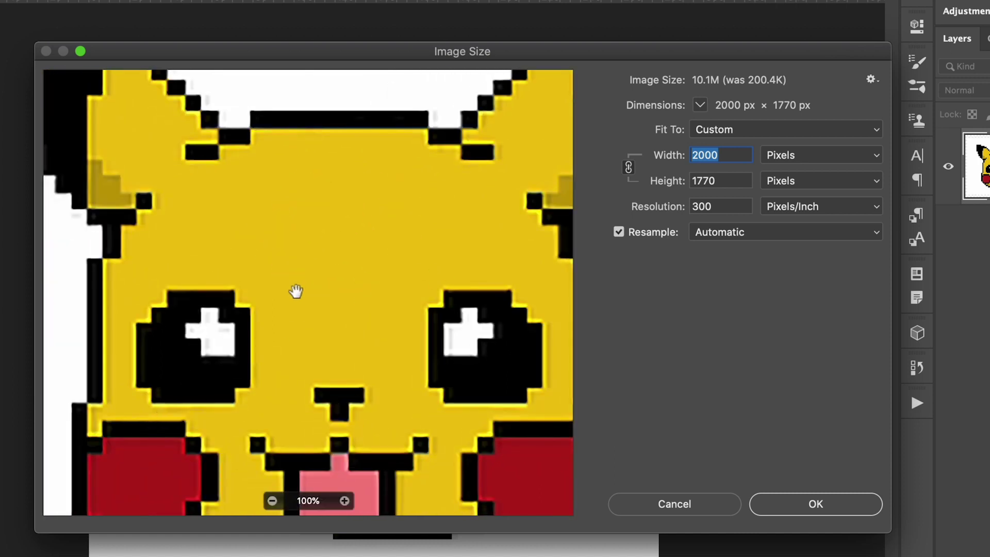
Preview the enlargement with Nearest Neighbor (hard edges) resampling, and return to Automatic to compare the edges
click(878, 235)
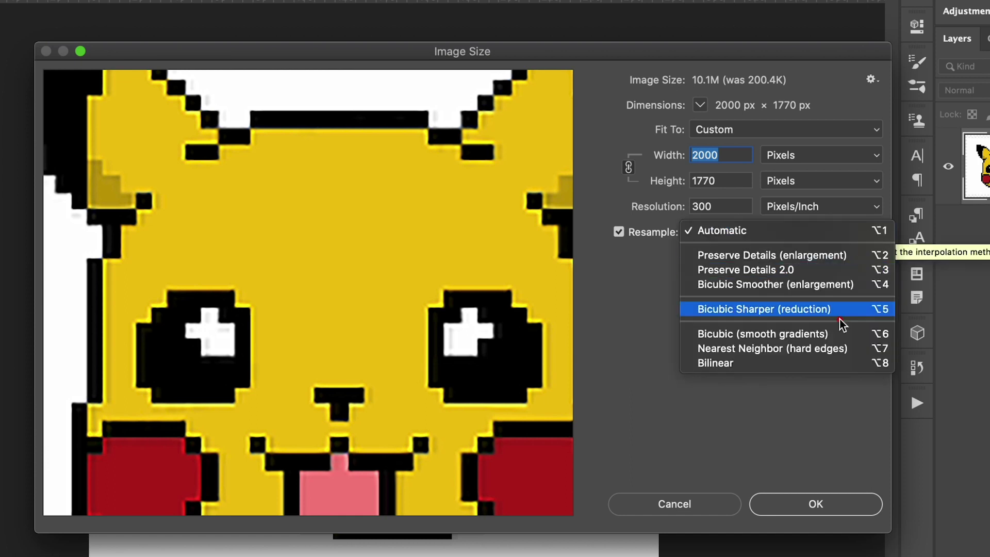
click(856, 355)
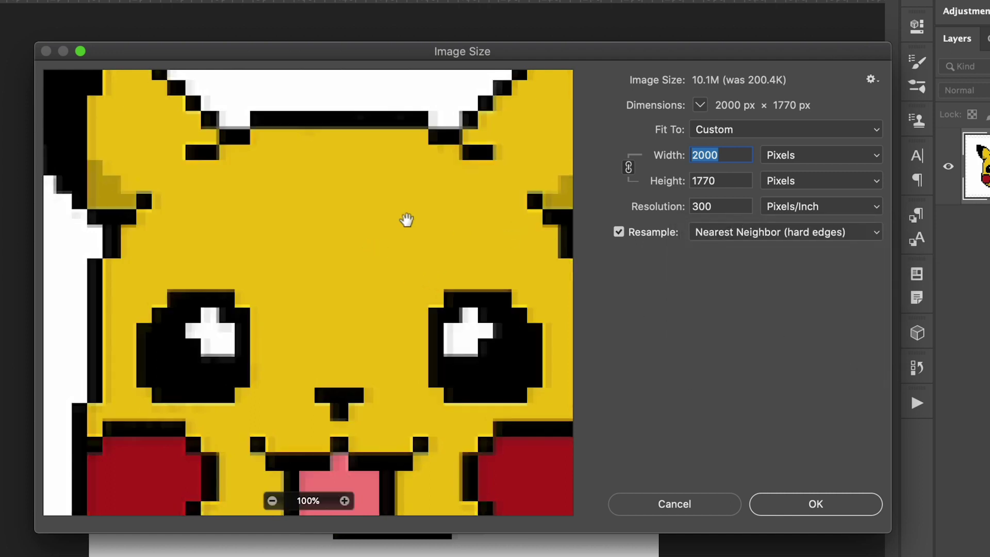
click(783, 234)
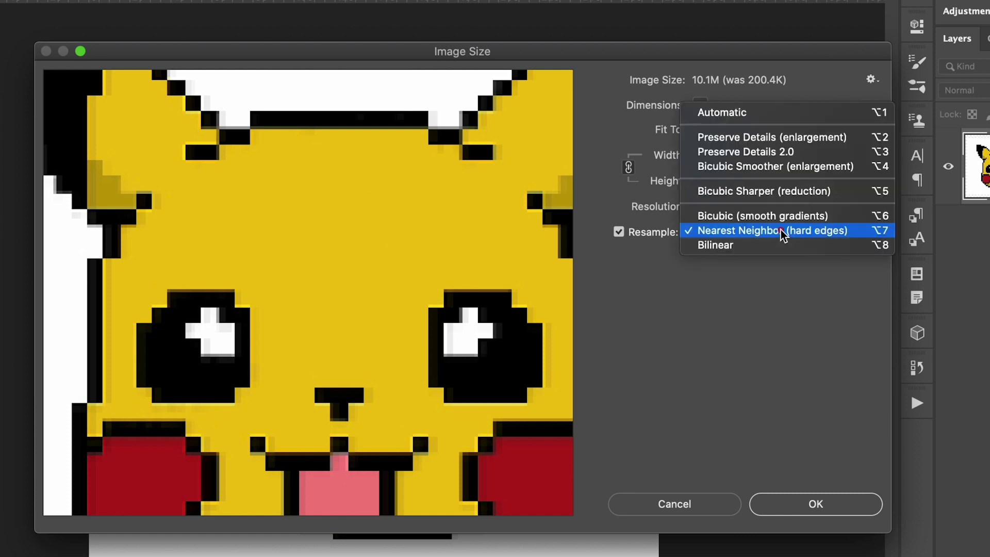
click(743, 110)
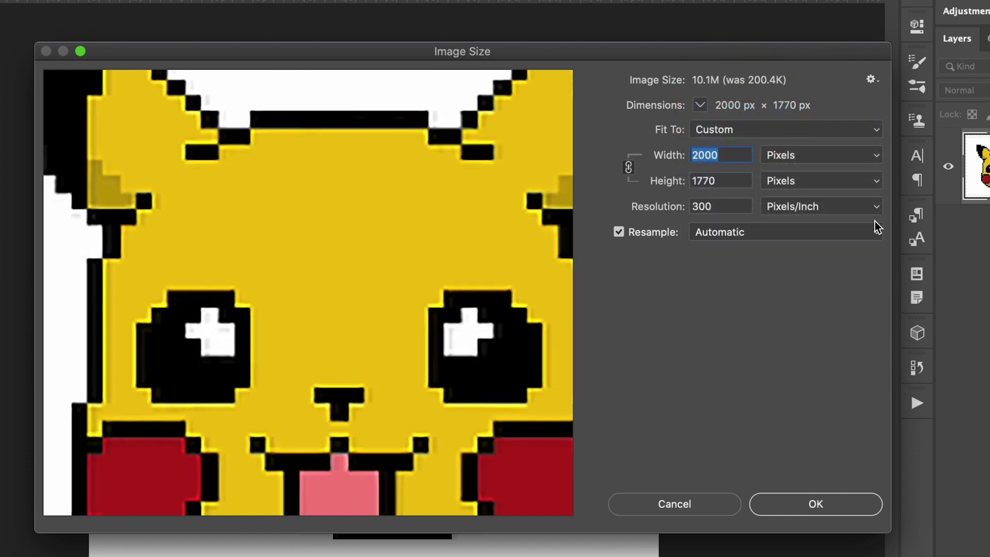
Set the resampling method to Nearest Neighbor (hard edges), check the face in the preview, and apply the resize
click(793, 234)
click(798, 350)
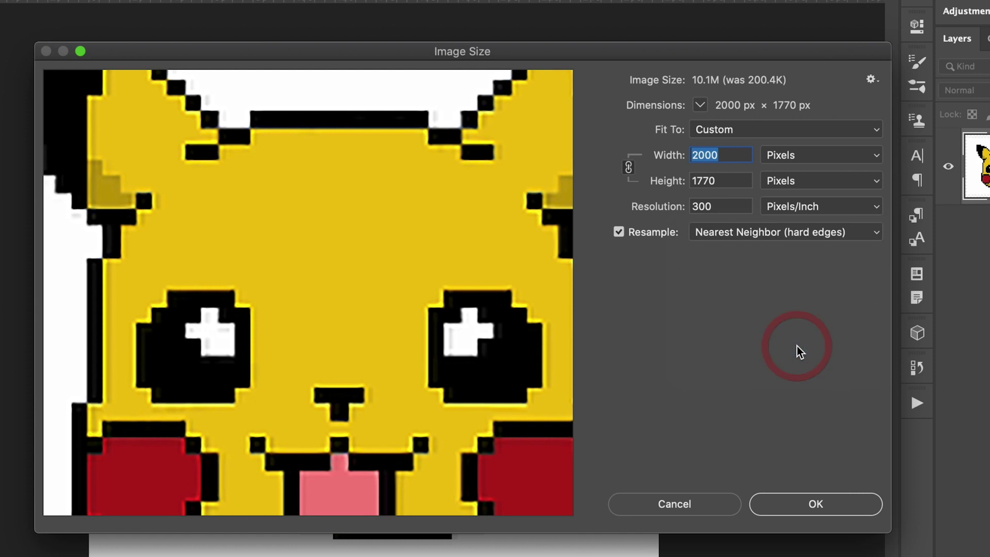
drag(357, 213, 374, 249)
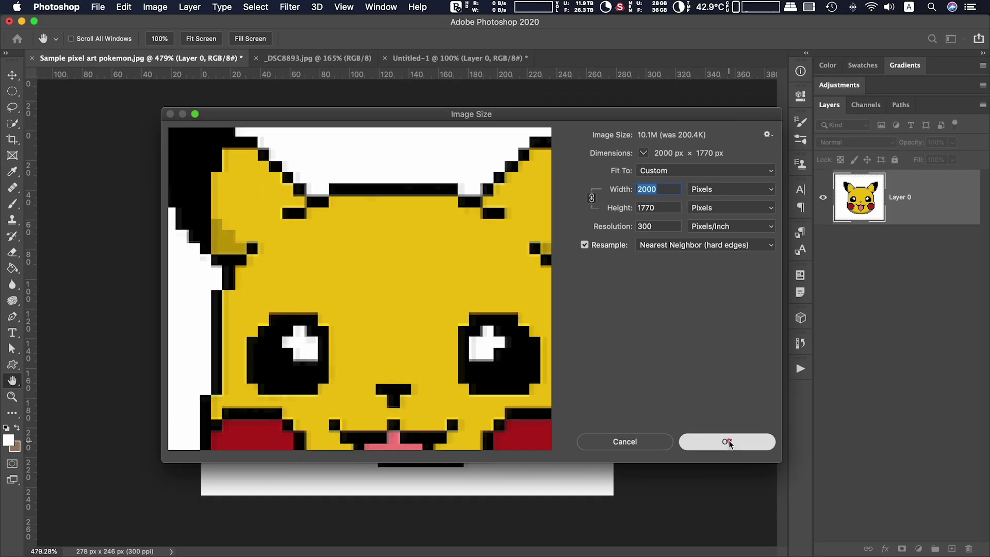
click(813, 505)
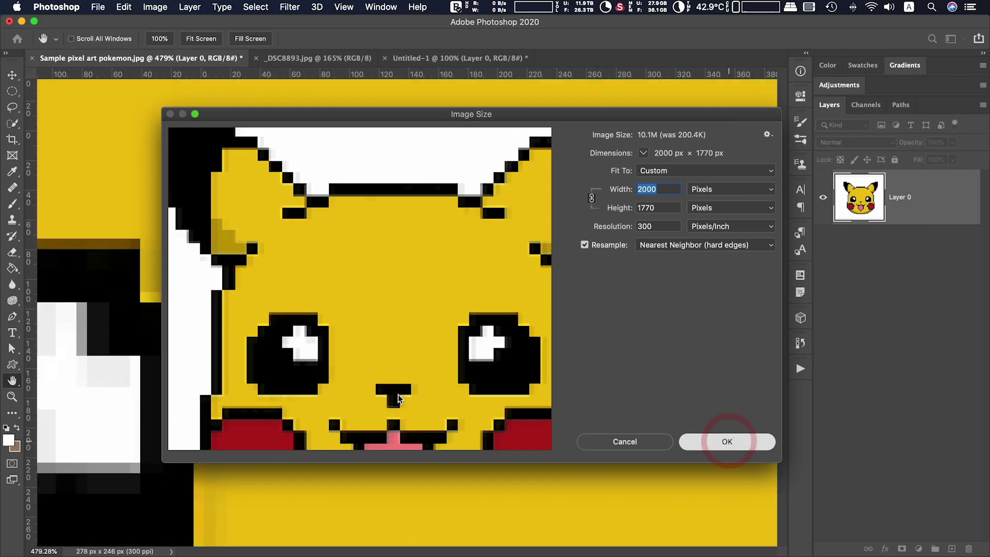
Fit the enlarged pixel art to the screen and close the _DSC8893.jpg document
key(z)
click(372, 39)
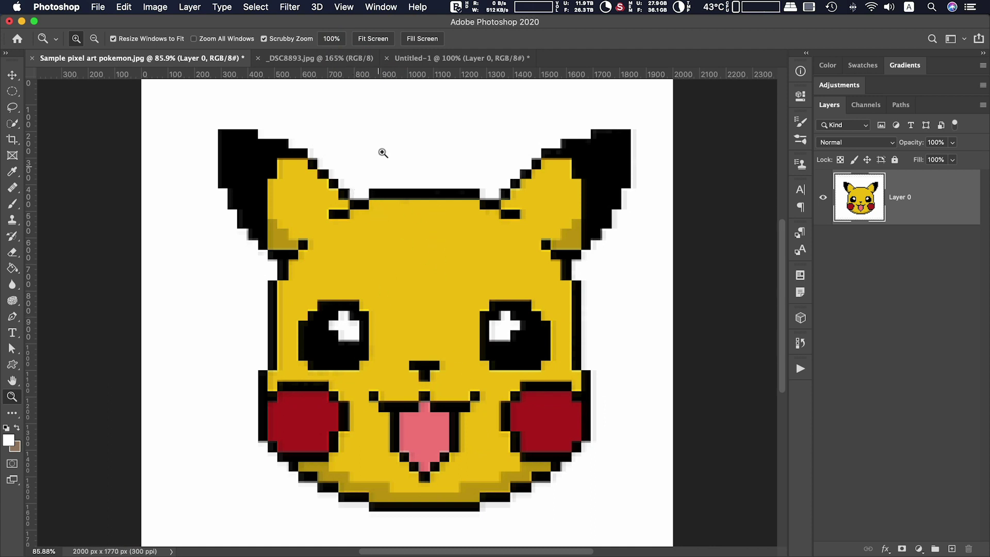
click(299, 59)
click(258, 58)
drag(430, 204, 434, 203)
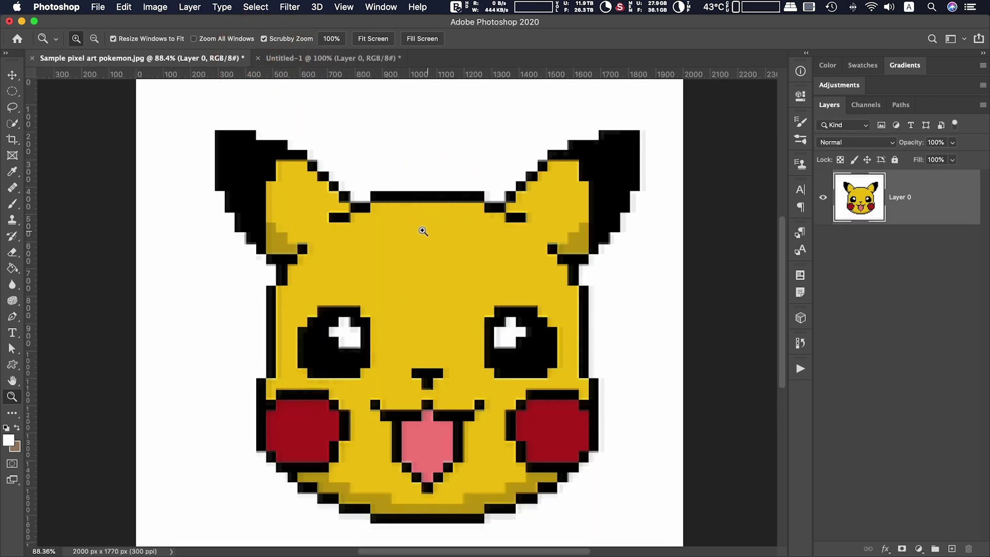
Resize the Untitled-1 copy of the pixel art to 2000 pixels wide using Automatic resampling
click(341, 62)
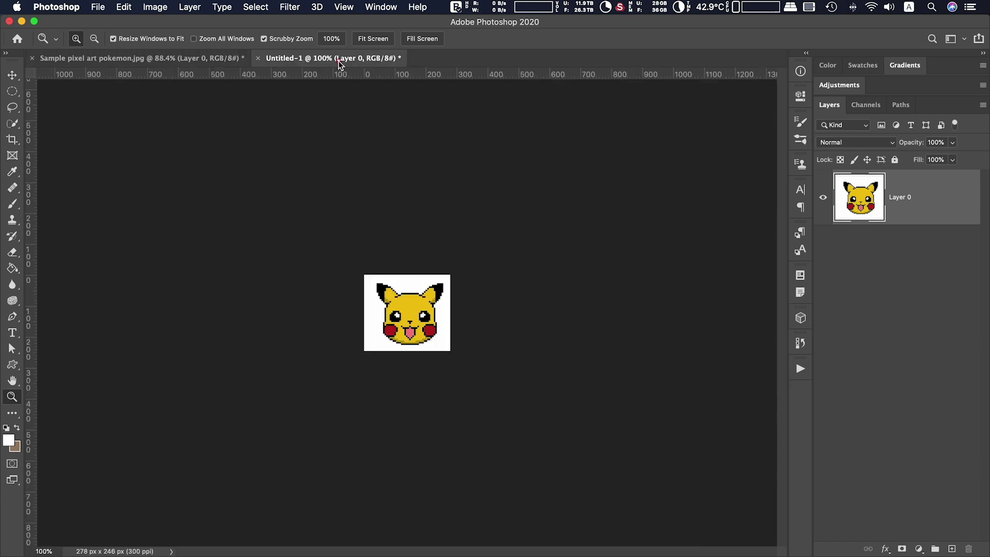
click(157, 7)
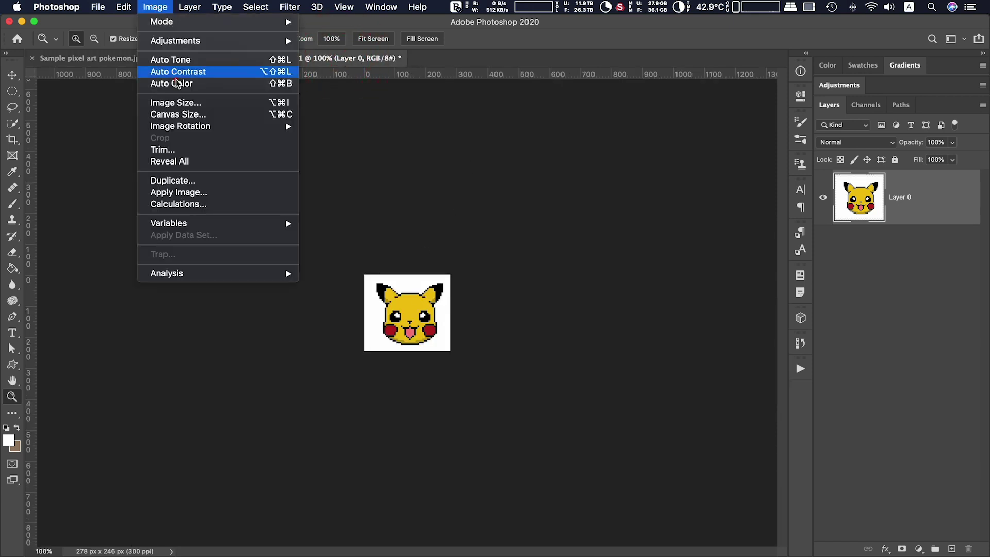
click(181, 101)
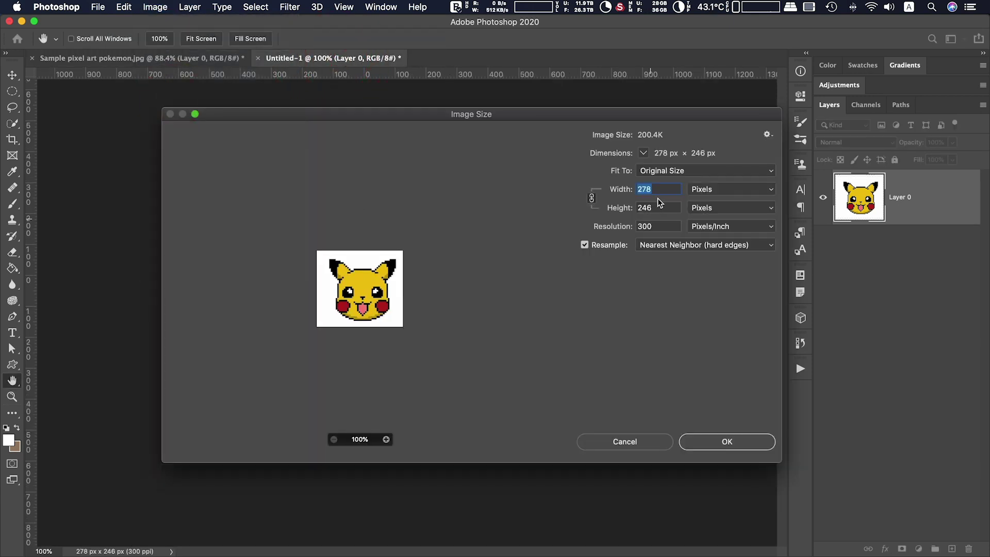
text(2000)
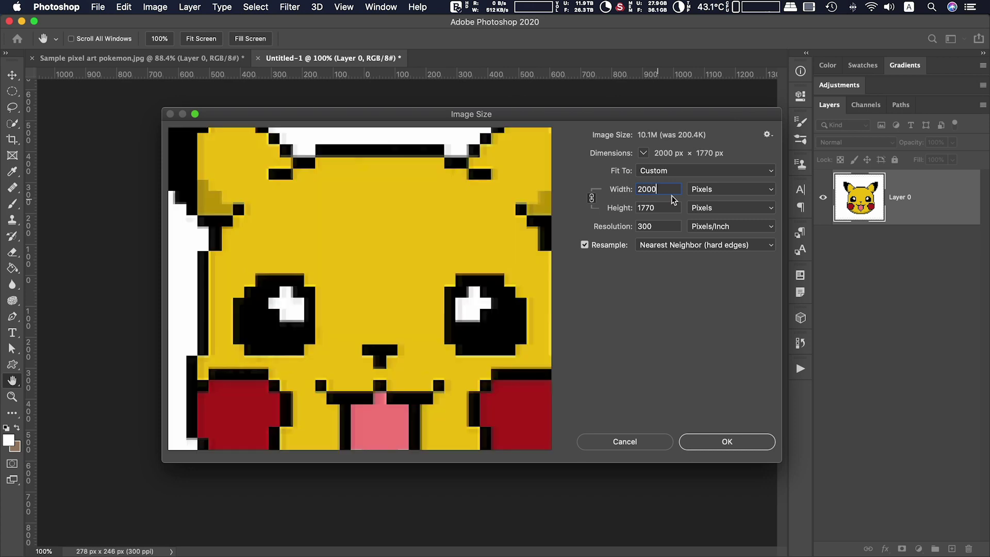
click(707, 246)
click(669, 163)
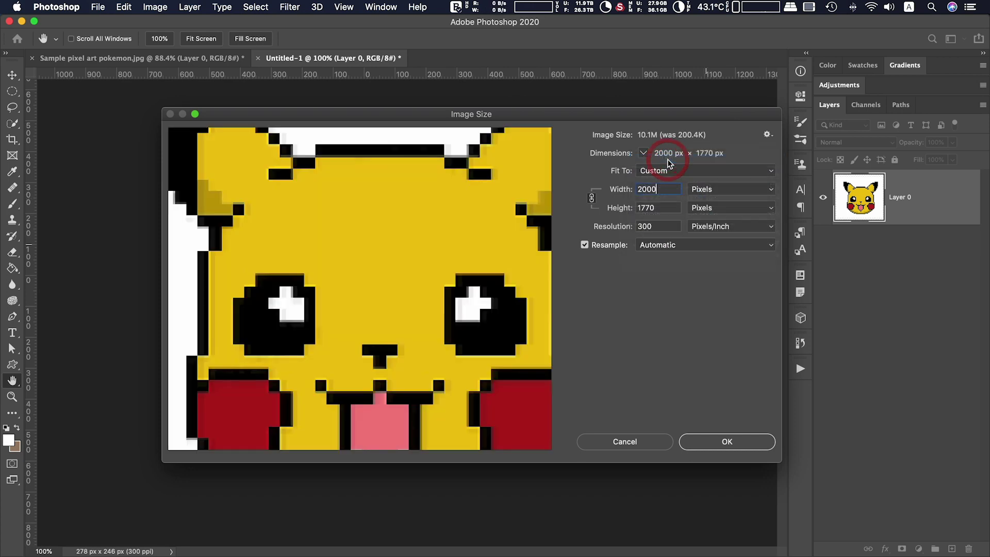
click(732, 441)
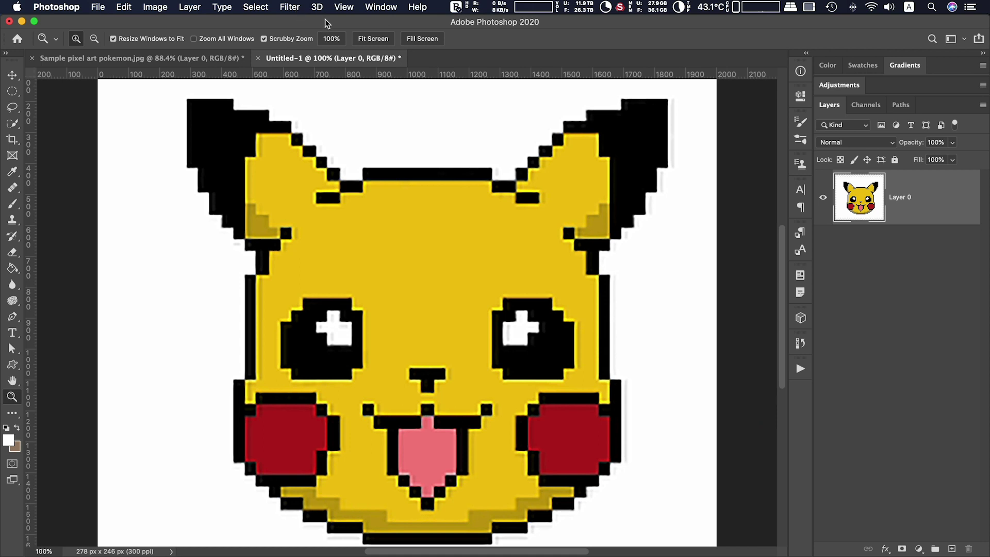
Arrange the two Pikachu documents in a 2-up Vertical layout and match all their view settings
click(378, 8)
mouse_move(396, 27)
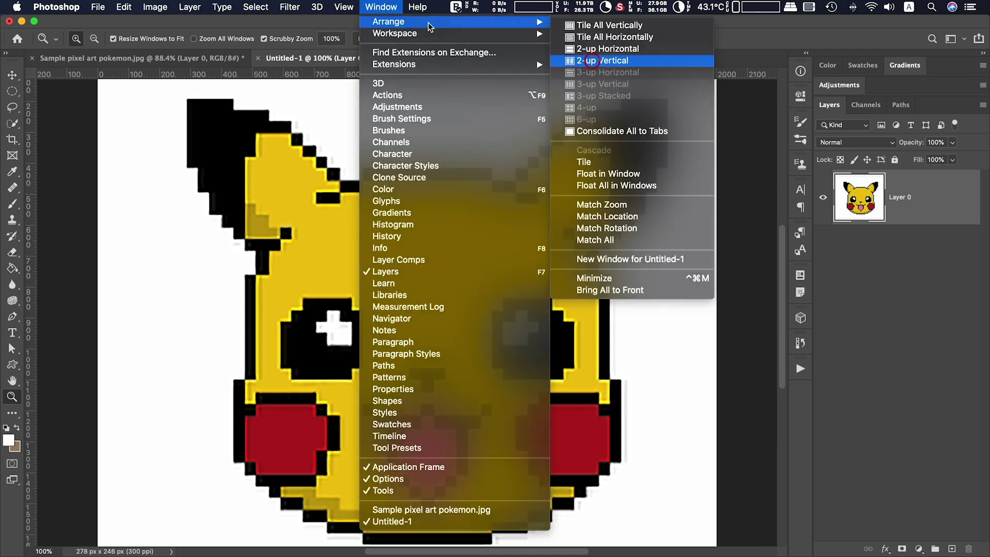
click(603, 60)
click(381, 7)
click(595, 240)
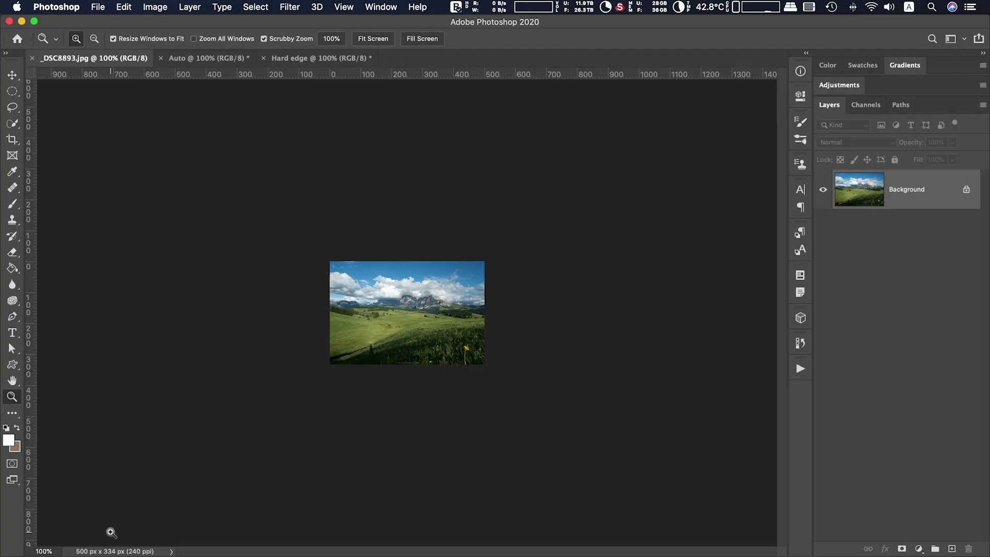
Open the image size settings for the _DSC8893.jpg landscape photo and review the resampling methods
drag(419, 320, 432, 290)
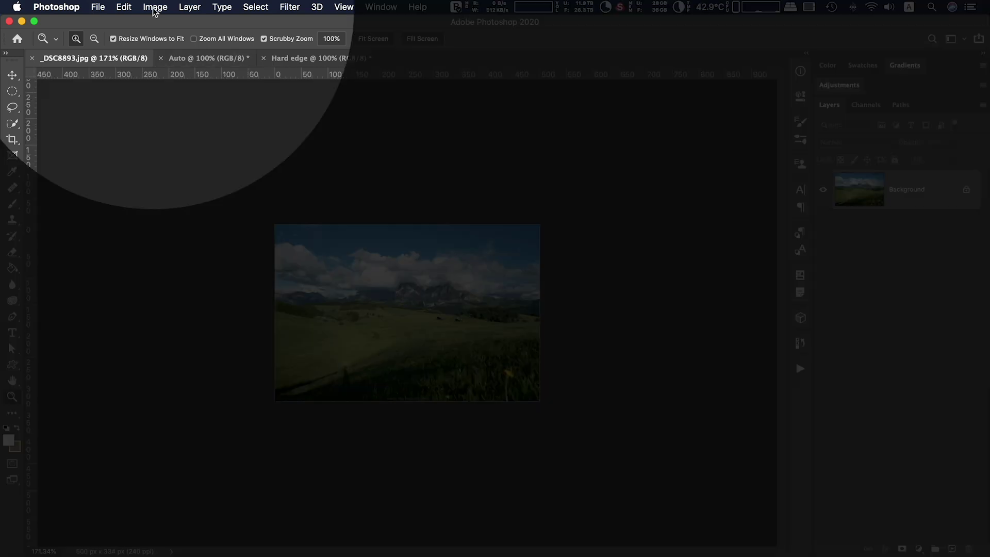
click(154, 8)
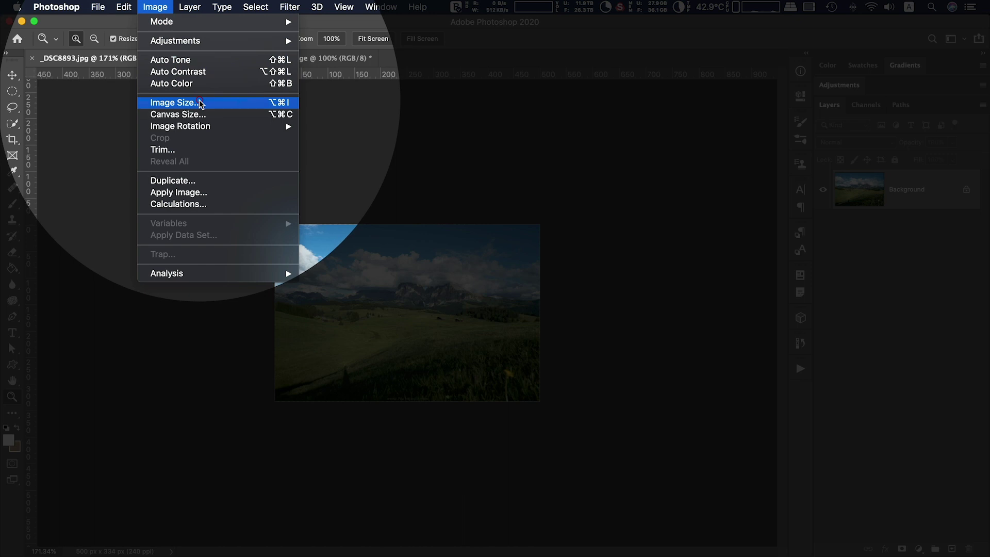
click(195, 102)
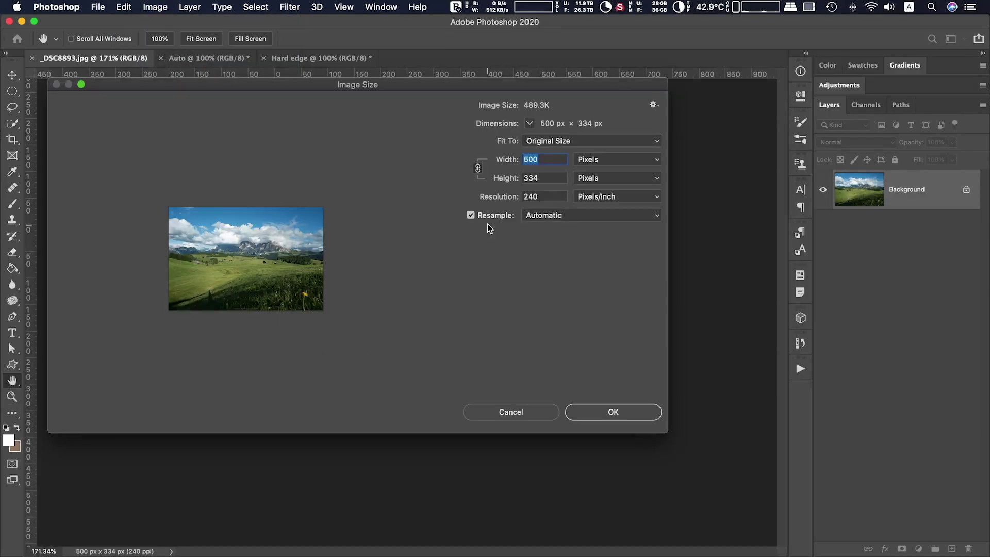
click(660, 217)
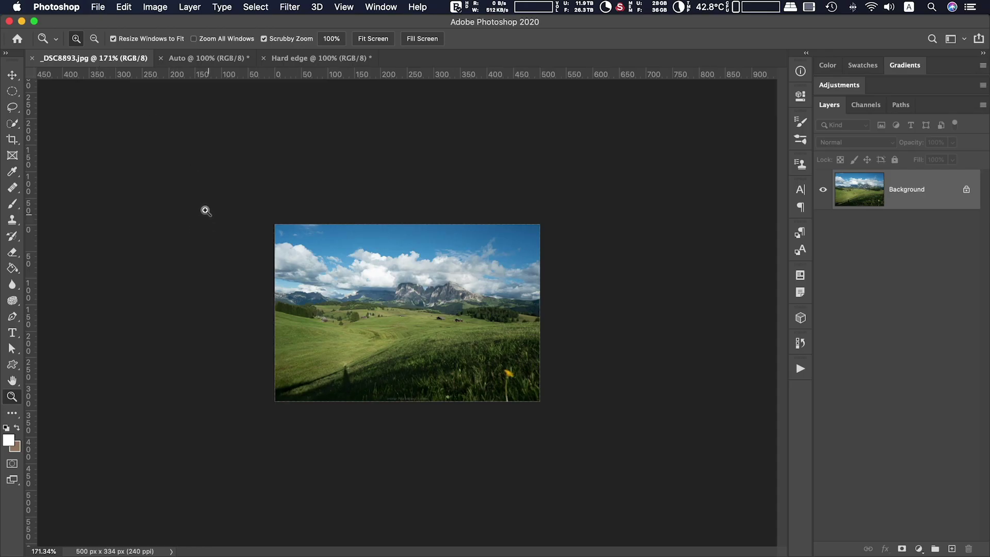
Check that Preserve Details 2.0 Upscale is enabled in the Technology Previews preferences, and confirm the preferences
click(56, 8)
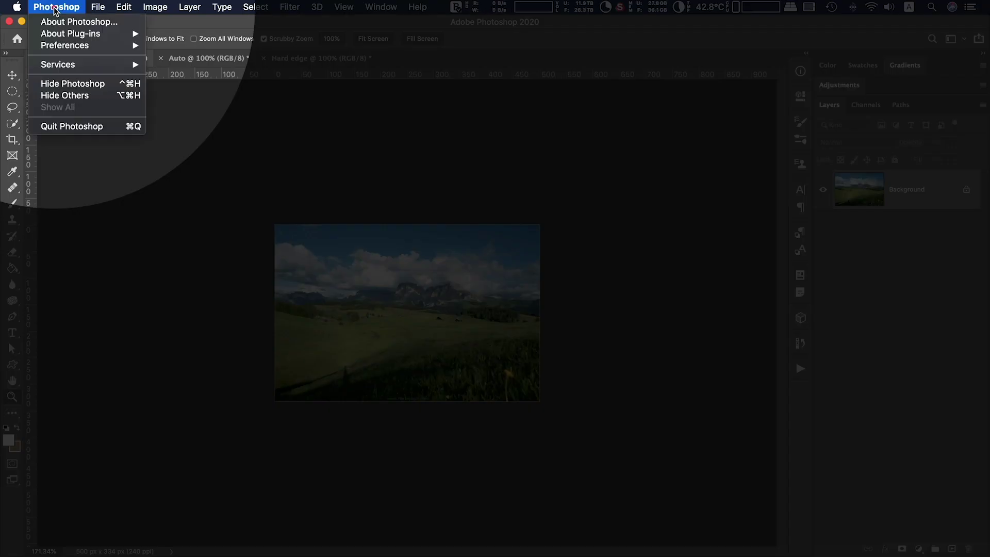
mouse_move(86, 46)
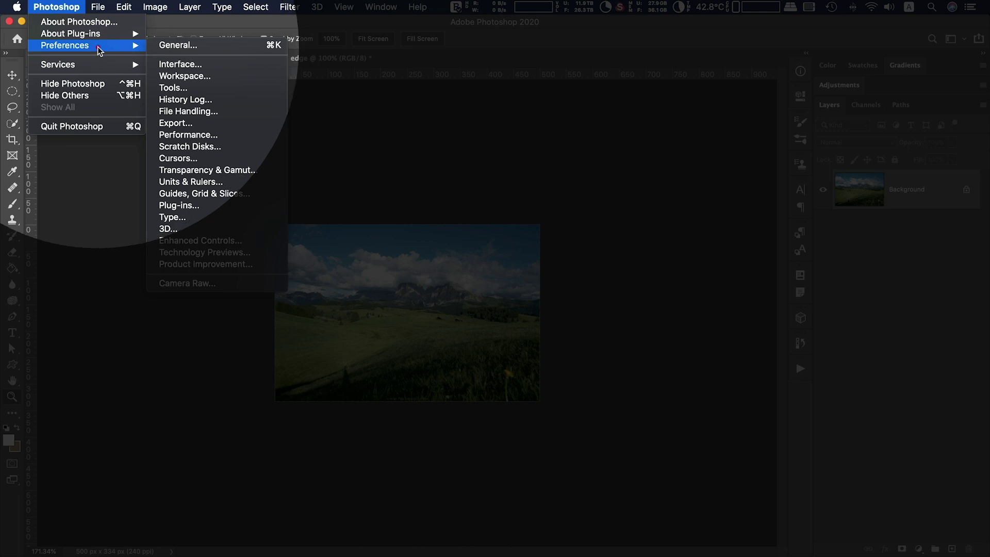
click(169, 45)
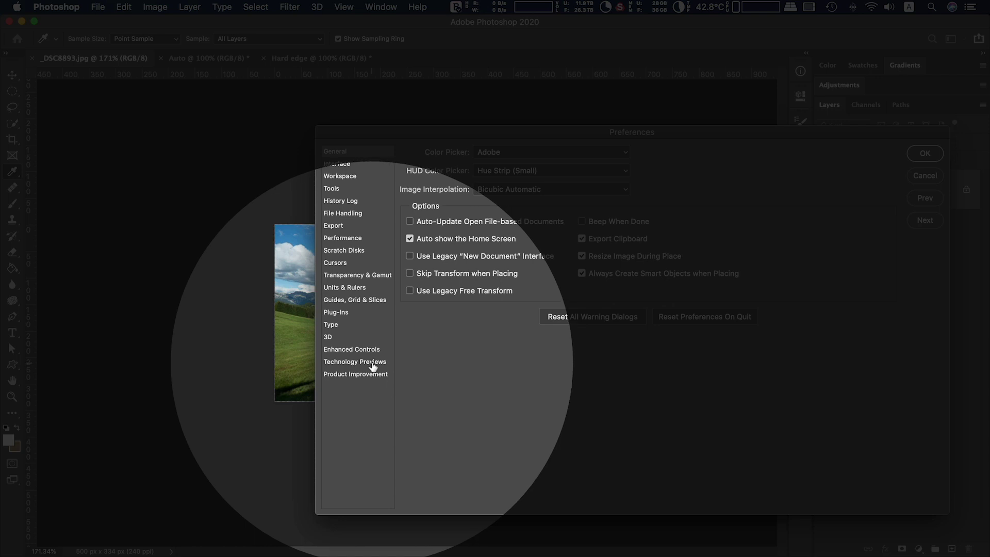
click(372, 367)
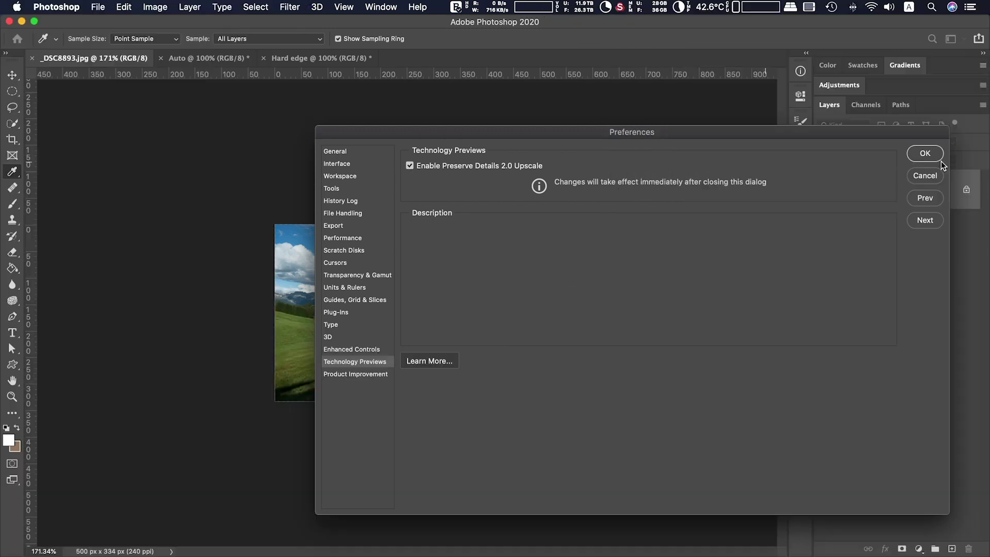
click(925, 153)
key(z)
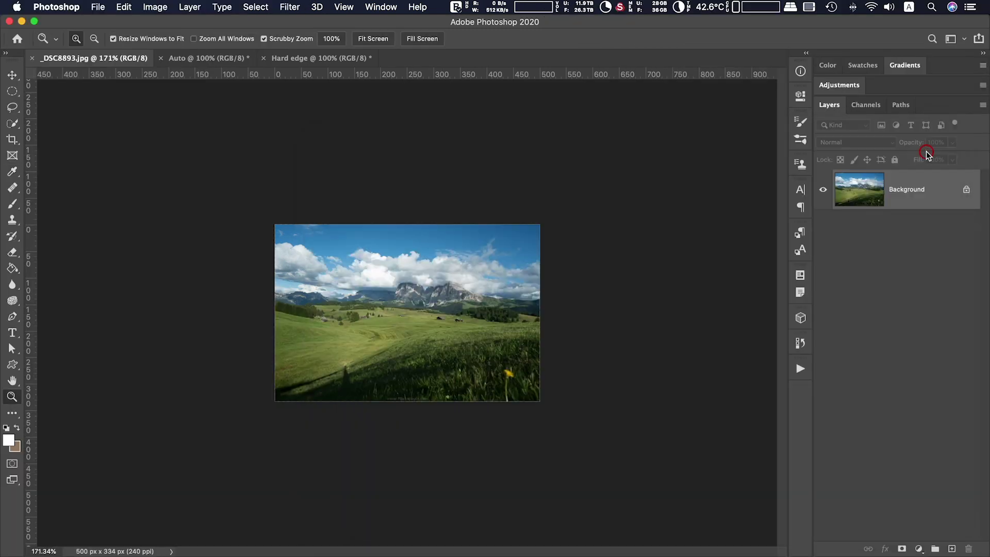
In the landscape photo's image size settings, set resampling to Preserve Details 2.0 and the width to 2500 pixels
click(152, 8)
click(221, 100)
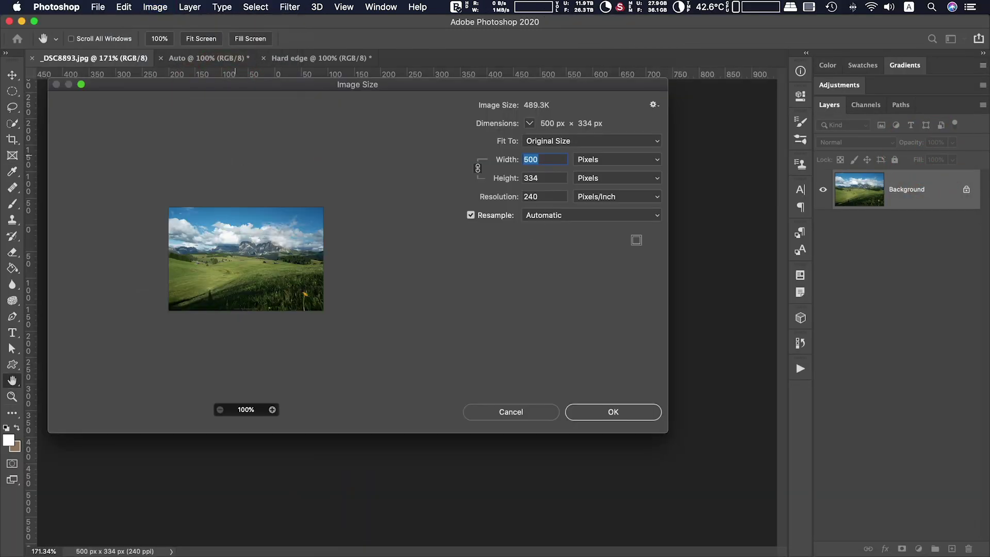
click(579, 217)
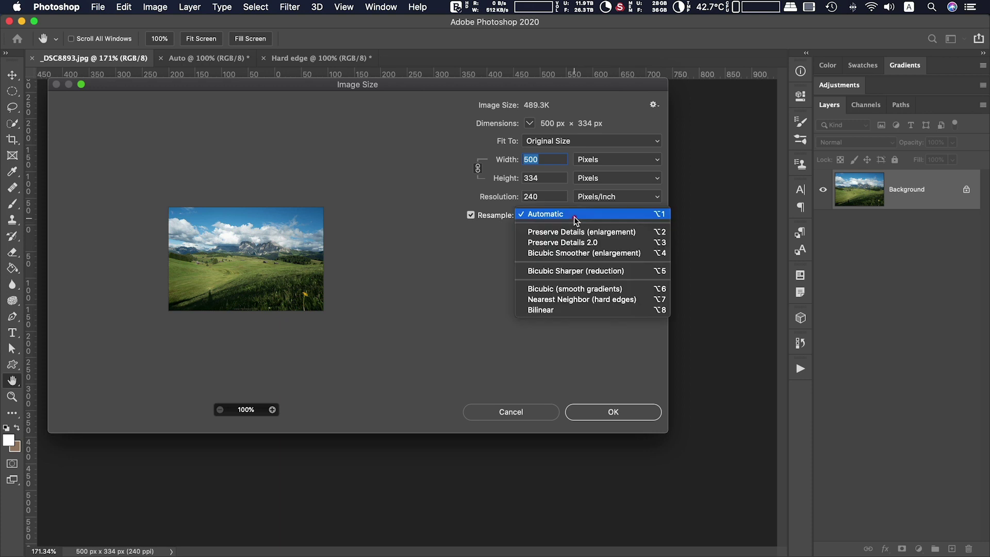
click(588, 242)
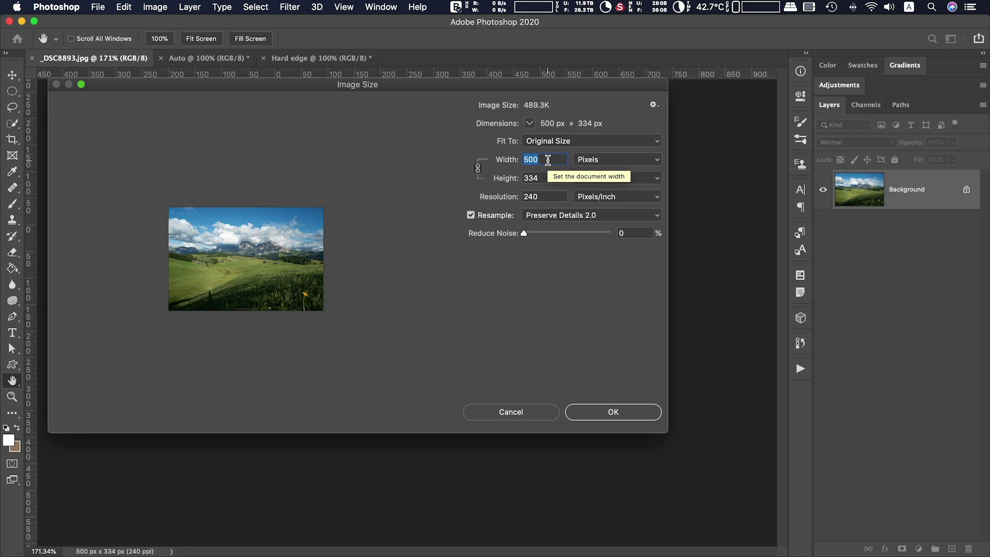
text(2500)
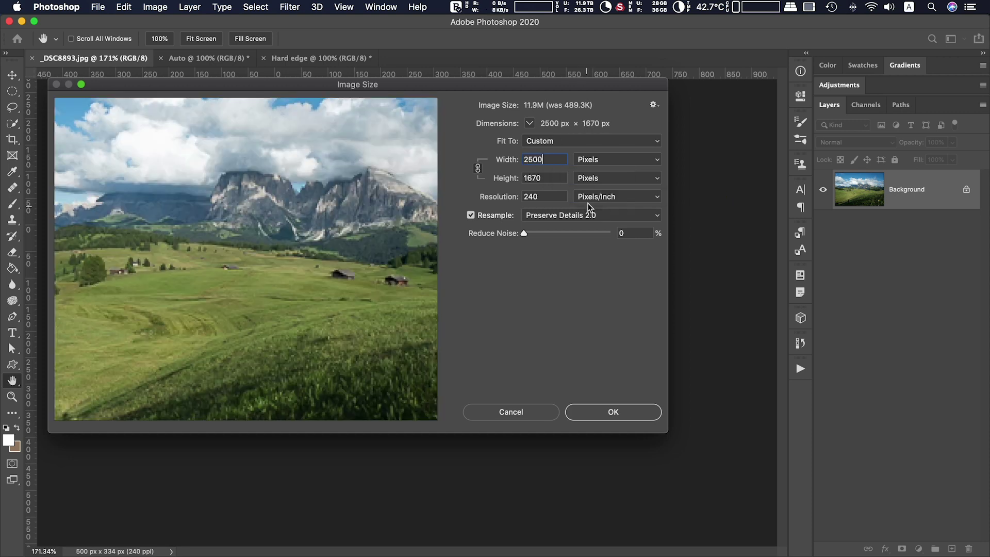
Apply the new image size to the _DSC8893.jpg landscape photo and display it at 100% zoom
click(600, 416)
key(z)
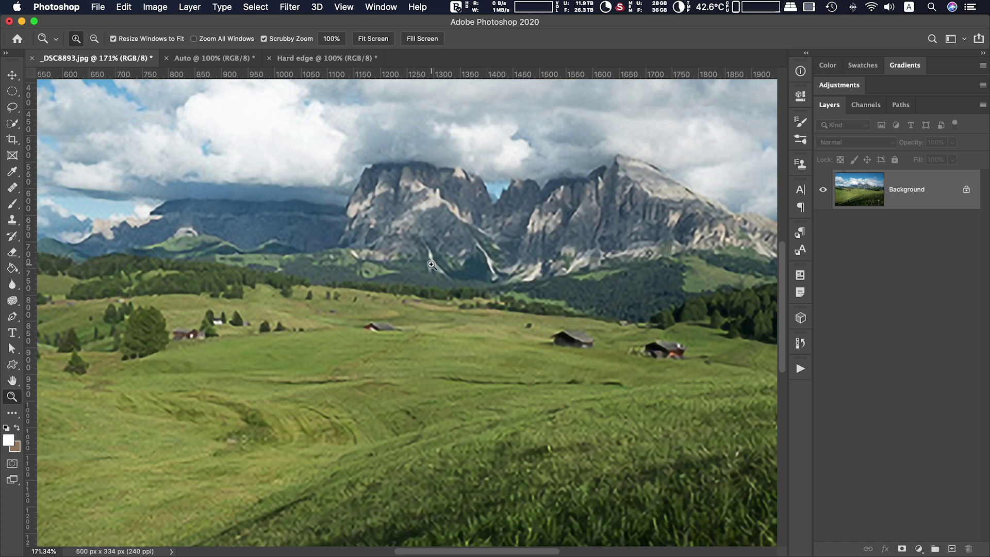
key(super+1)
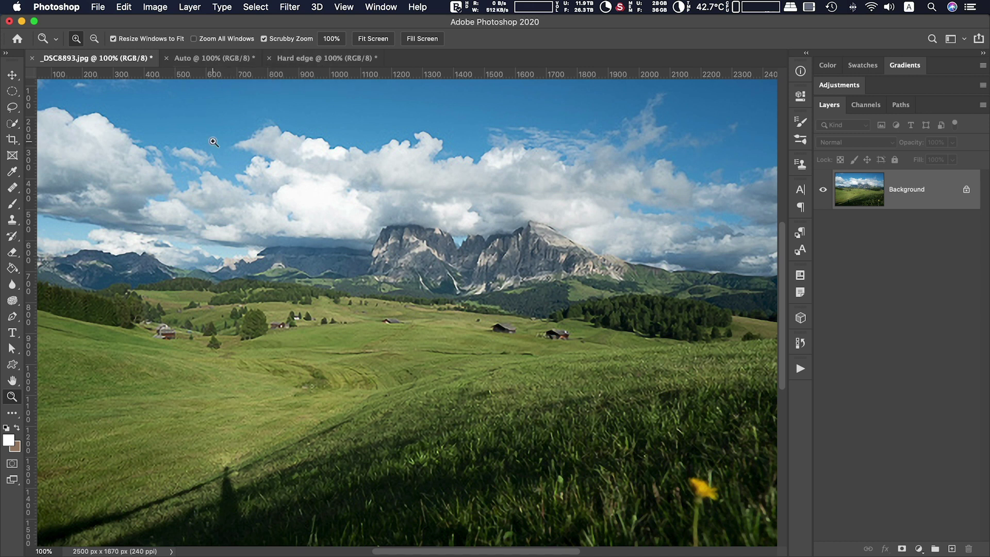
Resize the Auto document to 2500 pixels wide using Automatic resampling
click(198, 58)
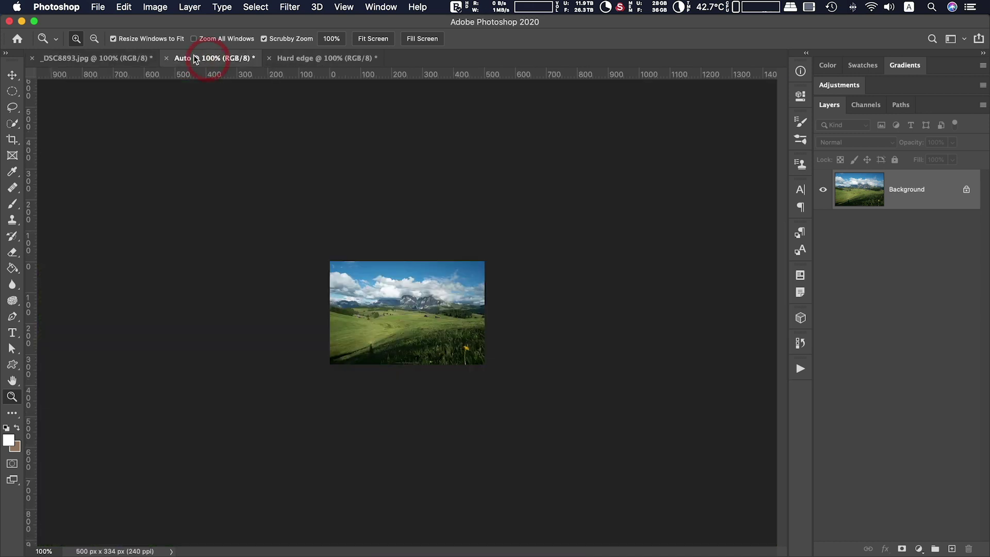
click(154, 7)
click(187, 106)
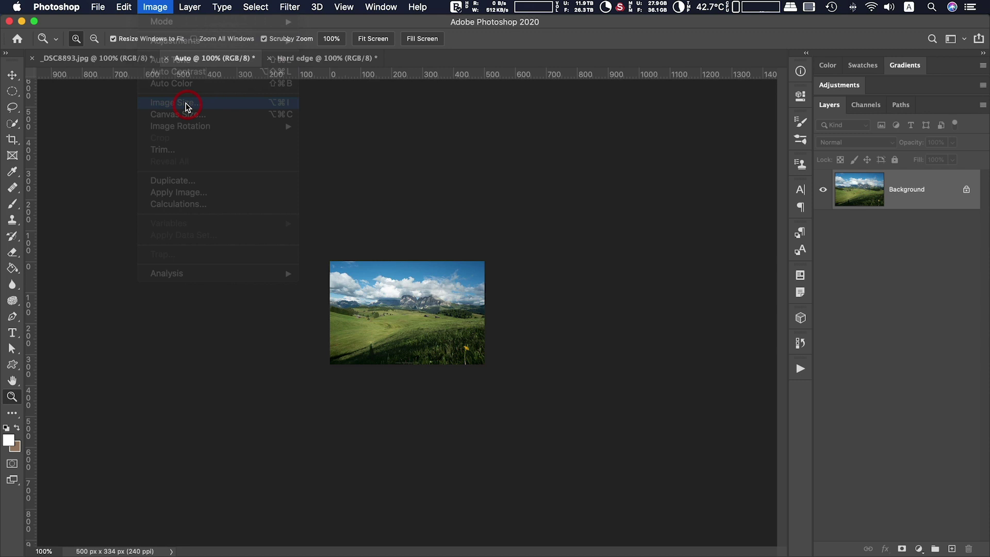
click(551, 216)
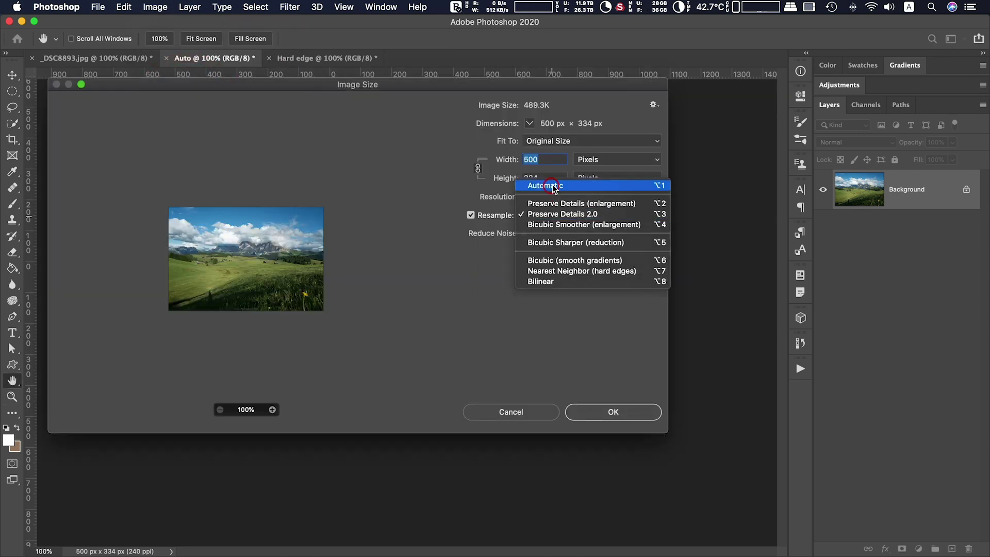
click(548, 187)
text(2500)
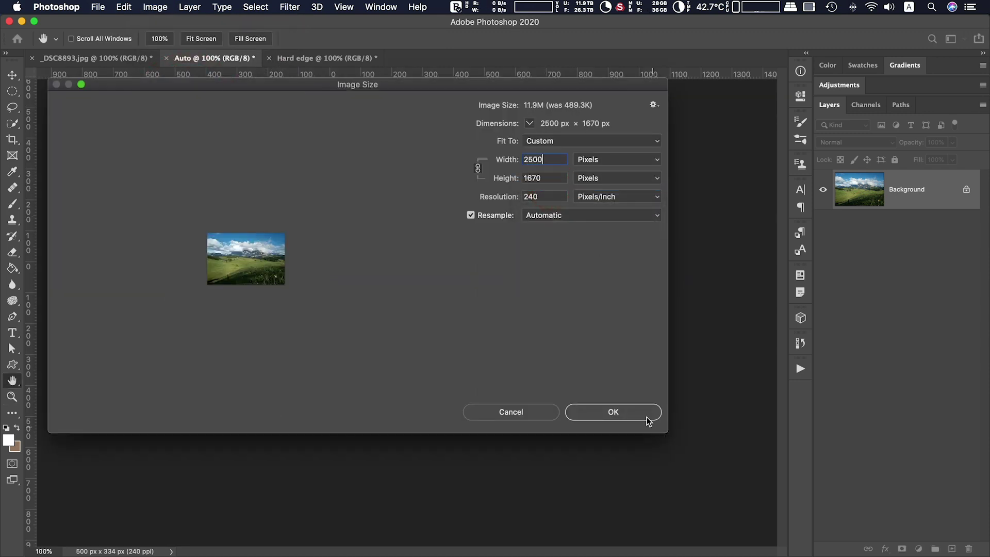
click(635, 415)
key(z)
Resize the Hard edge document to 2500 pixels wide using Nearest Neighbor (hard edges) resampling
click(321, 59)
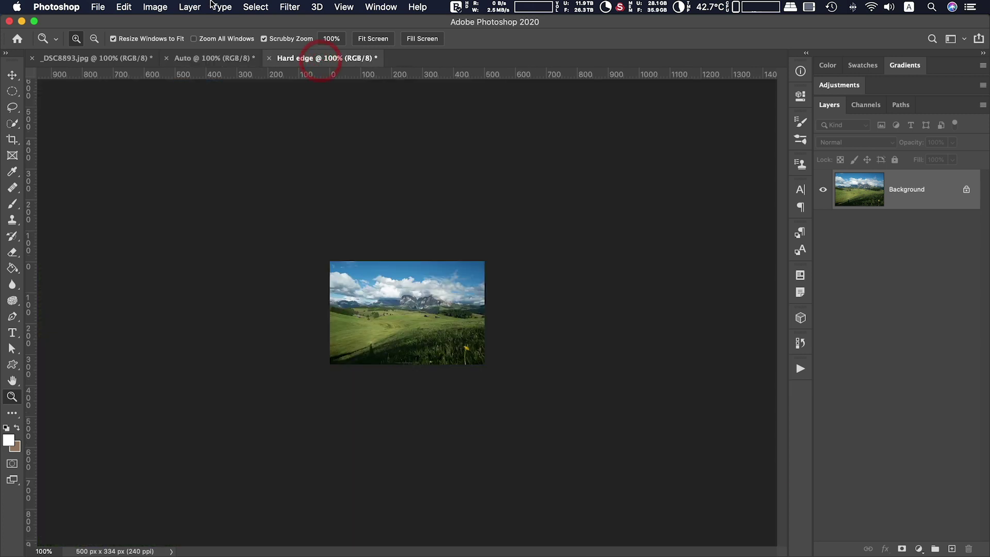
click(155, 7)
click(248, 103)
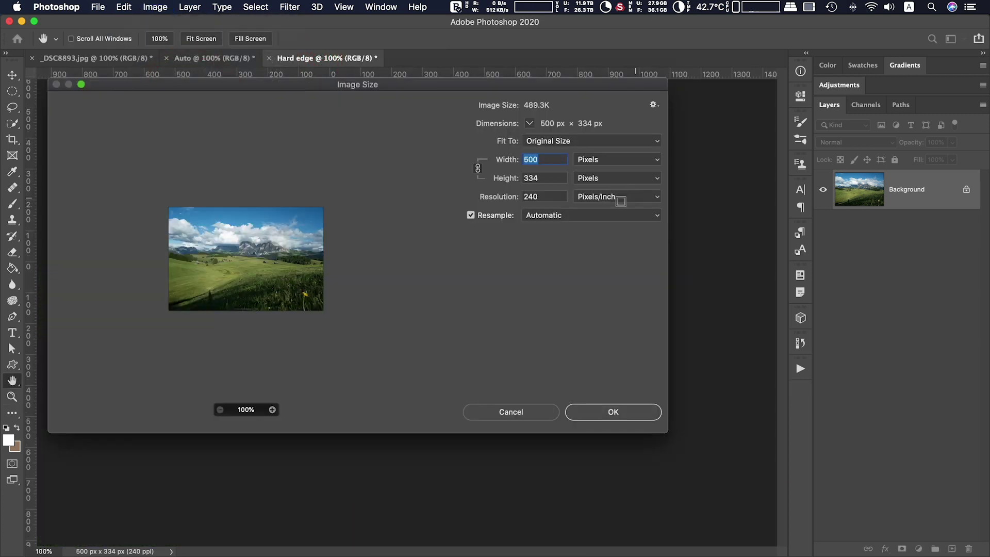
text(2500)
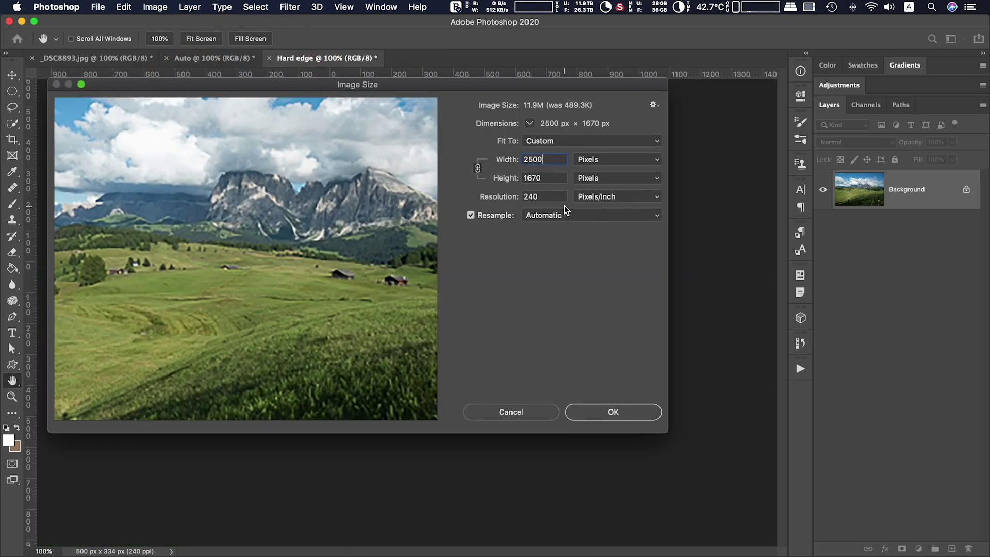
click(603, 215)
click(608, 299)
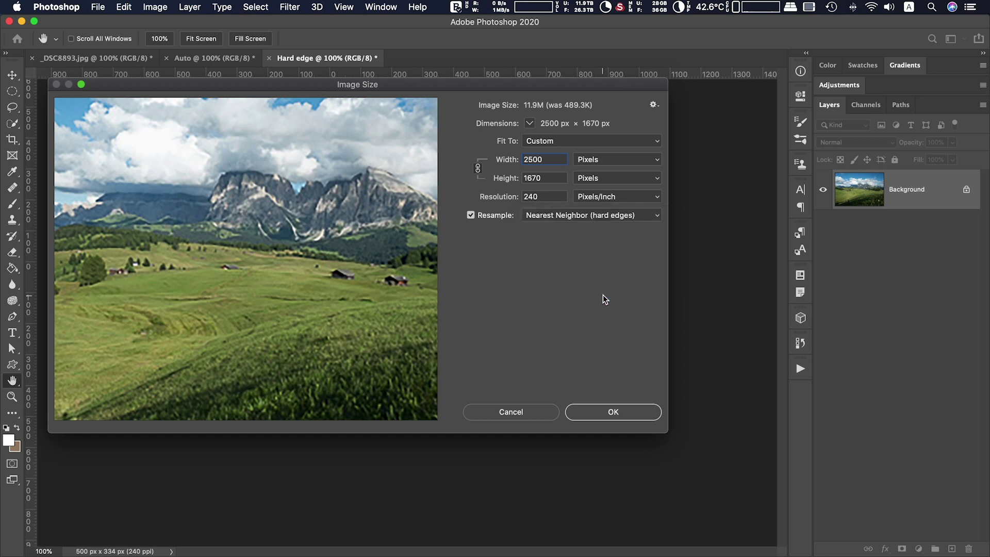
click(619, 412)
key(z)
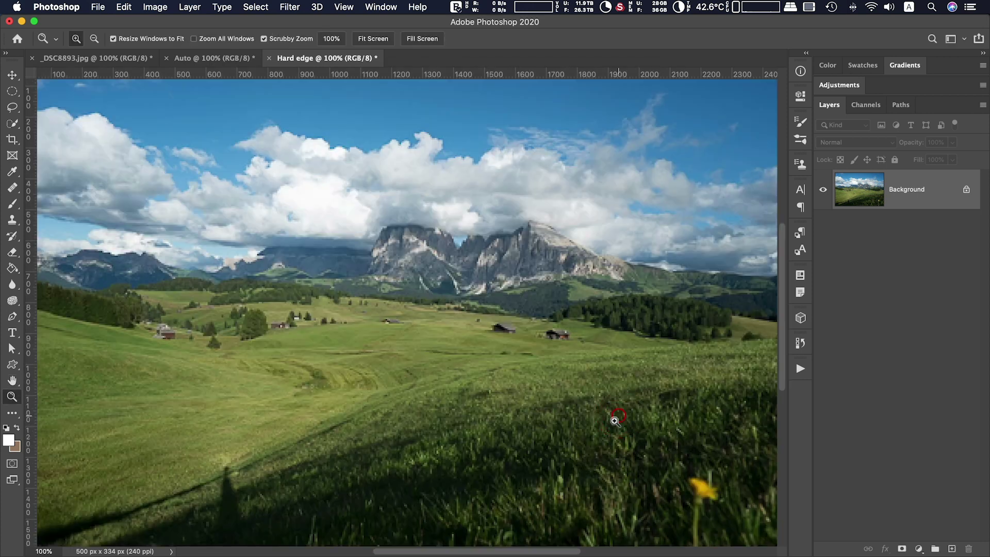
Arrange the three landscape documents in a 3-up Vertical layout to compare the resampling results
click(375, 6)
mouse_move(402, 21)
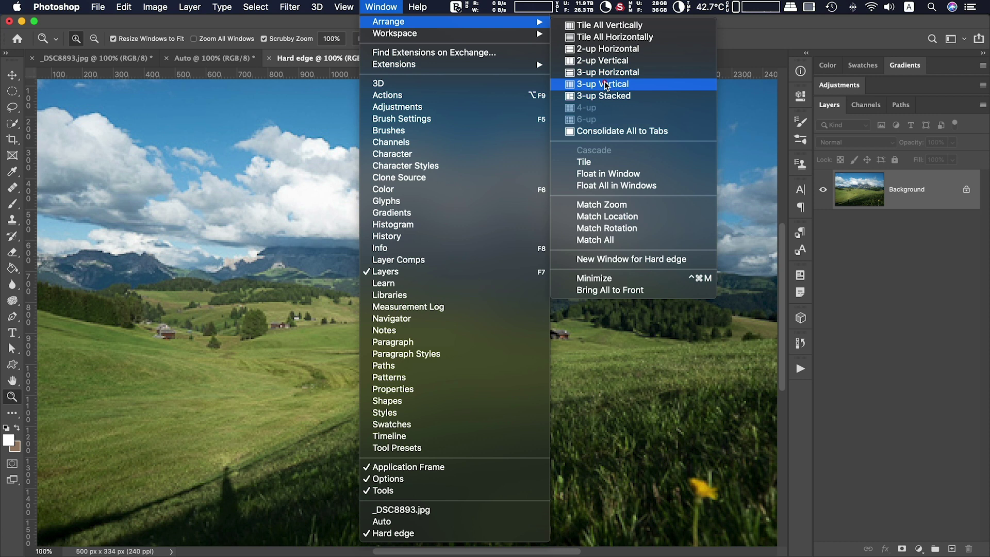
click(588, 82)
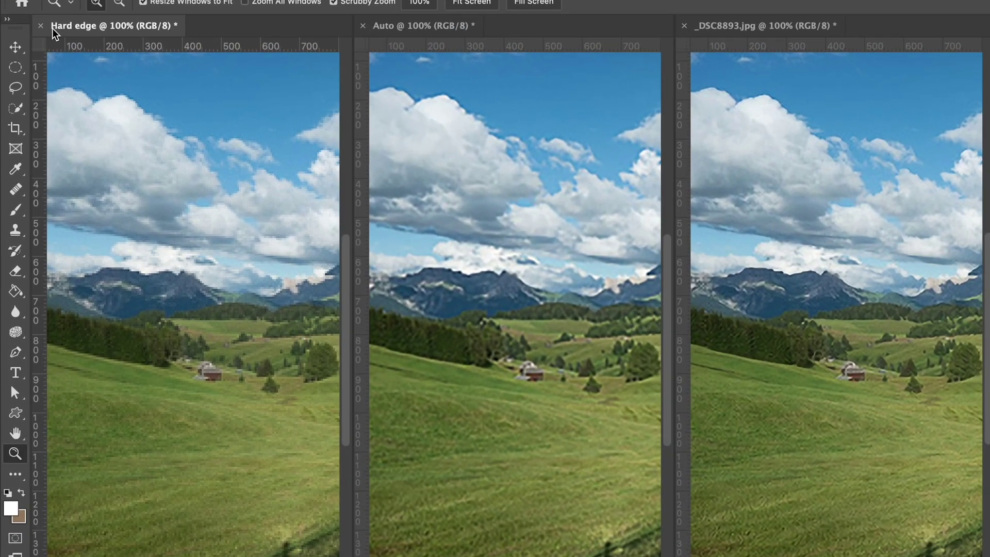
drag(723, 26, 670, 39)
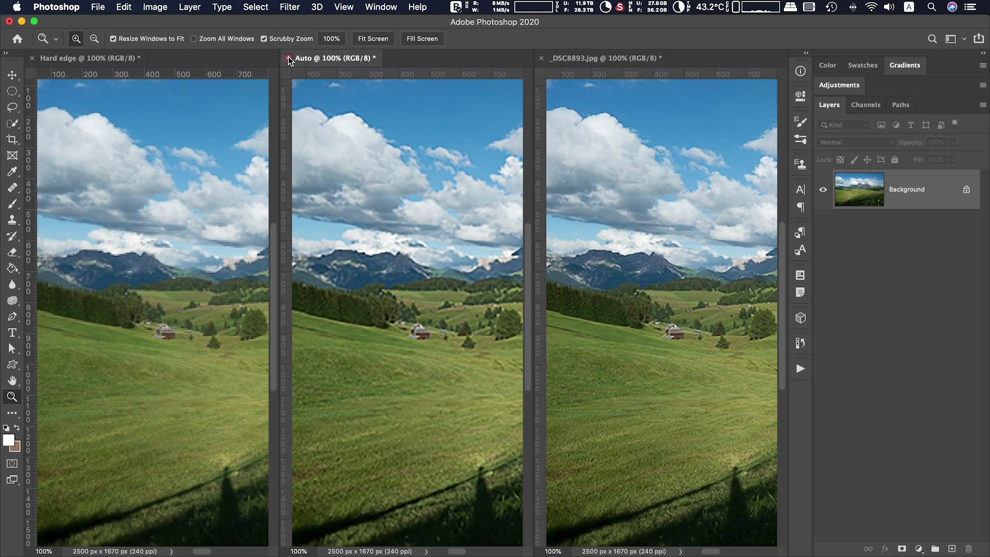
Close the Auto and Hard edge documents without saving, keeping only _DSC8893.jpg open
click(363, 26)
click(451, 202)
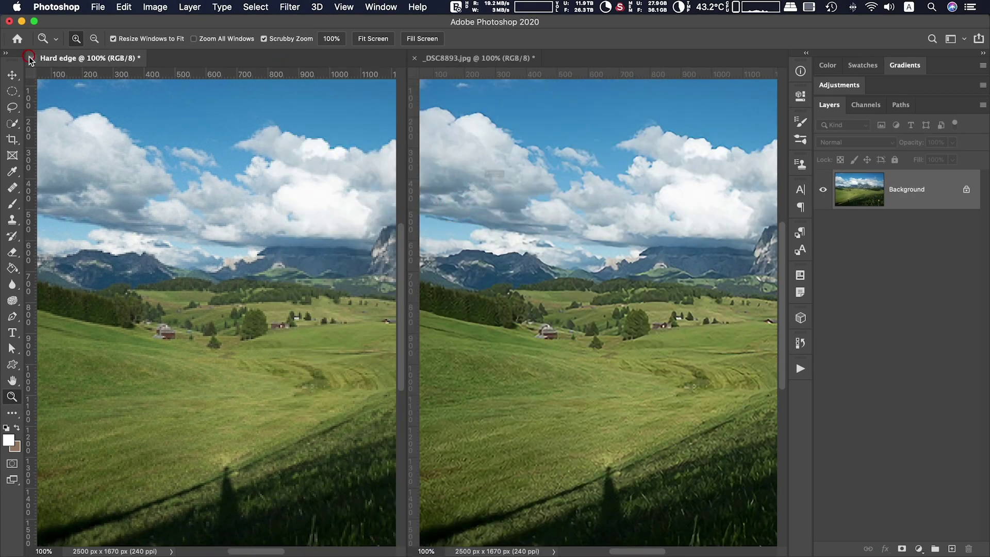
click(29, 57)
click(457, 201)
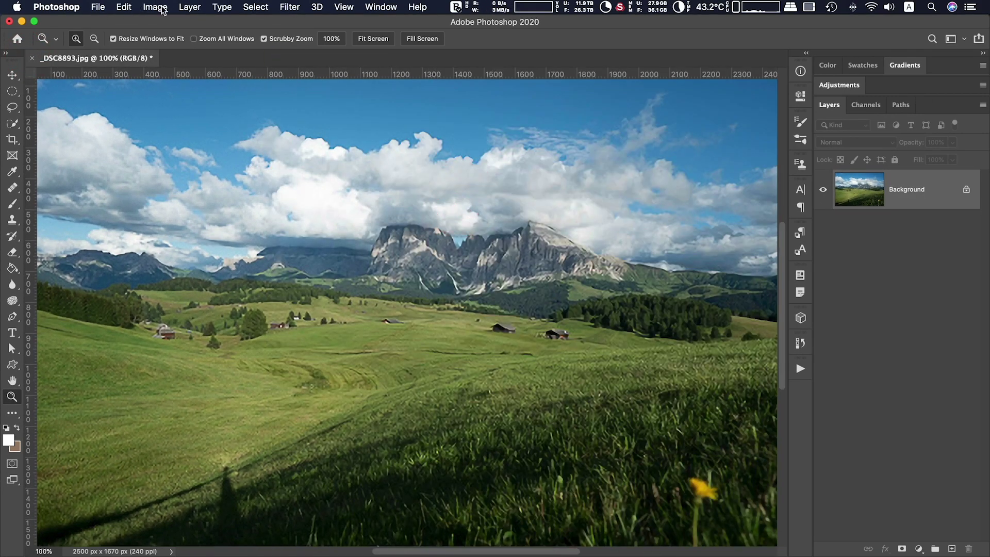
Reopen the image size settings for _DSC8893.jpg and set the resampling to Preserve Details 2.0
click(161, 7)
click(196, 102)
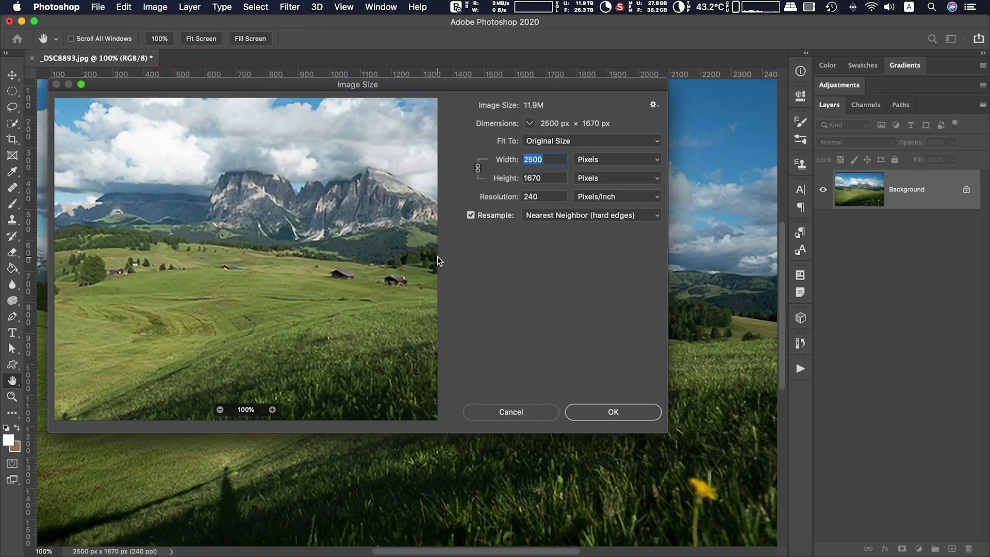
click(569, 216)
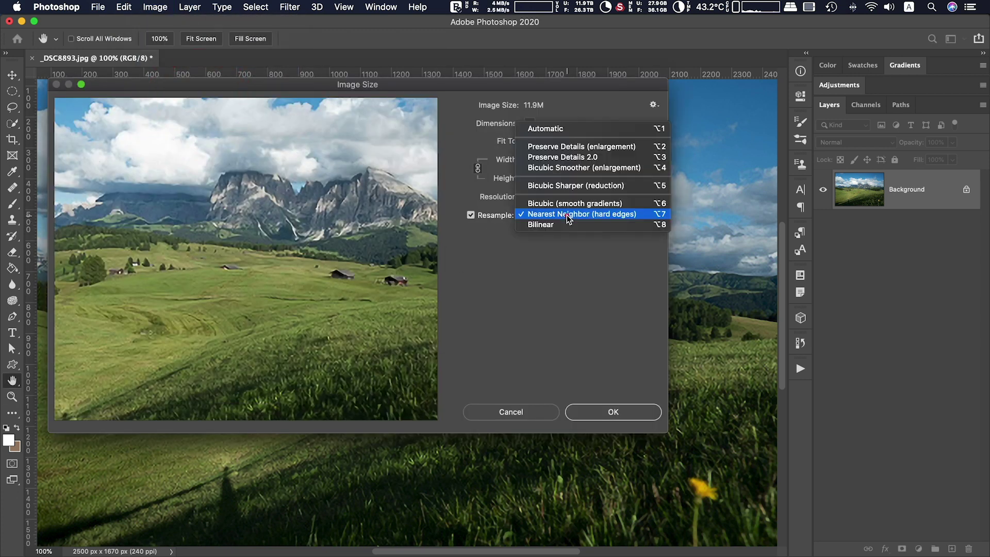
click(565, 157)
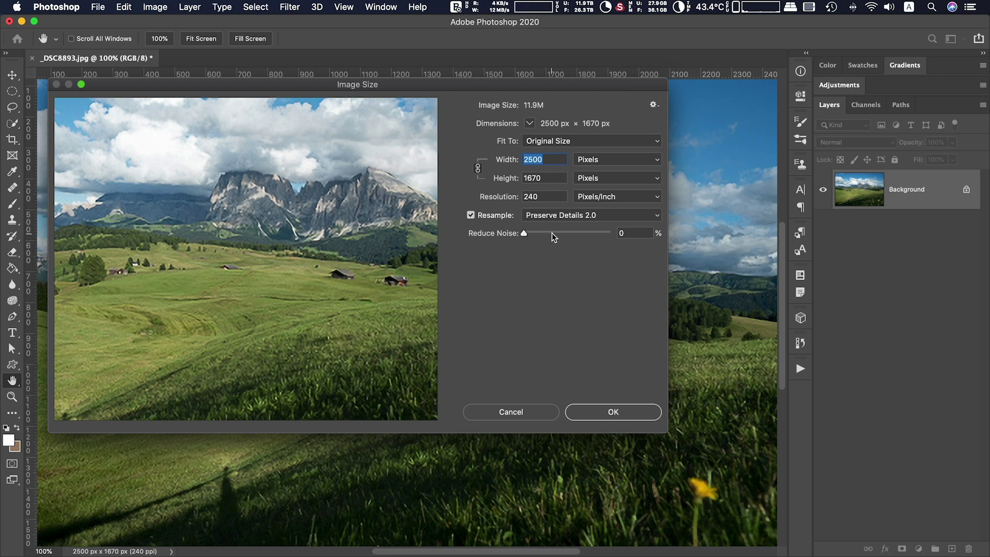
mouse_move(228, 244)
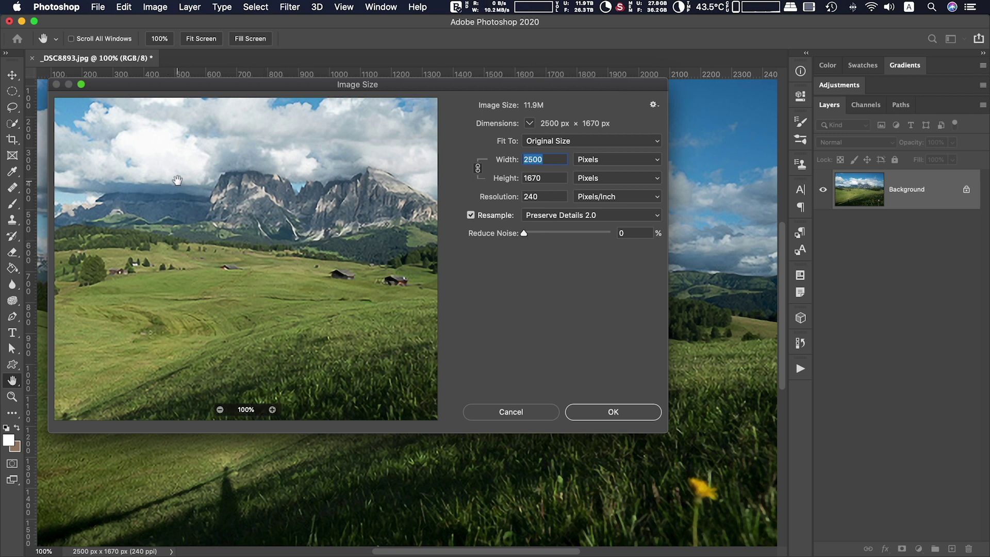
Try different Reduce Noise amounts on the cloud and mountain preview, return the setting to its minimum and confirm the image size
drag(170, 157, 223, 206)
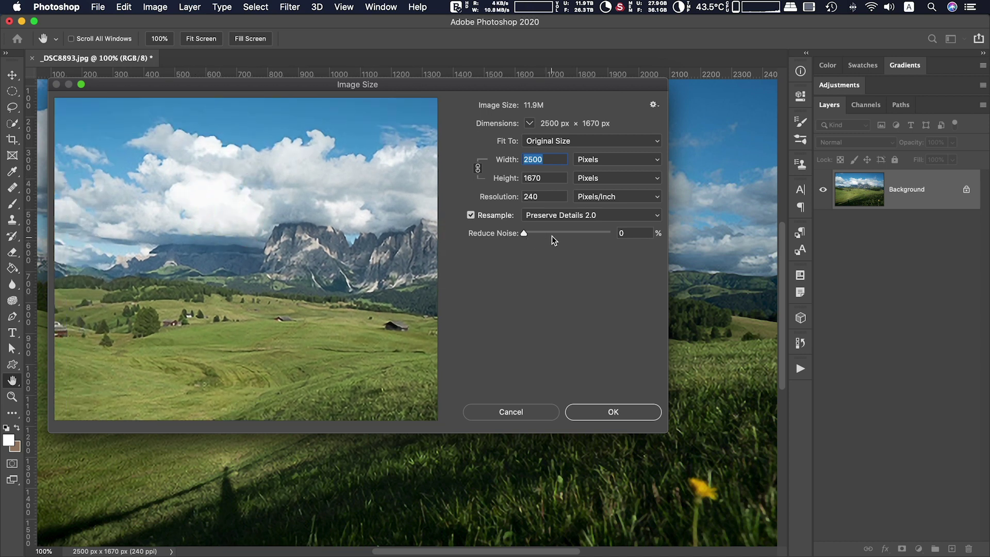
drag(609, 236, 526, 236)
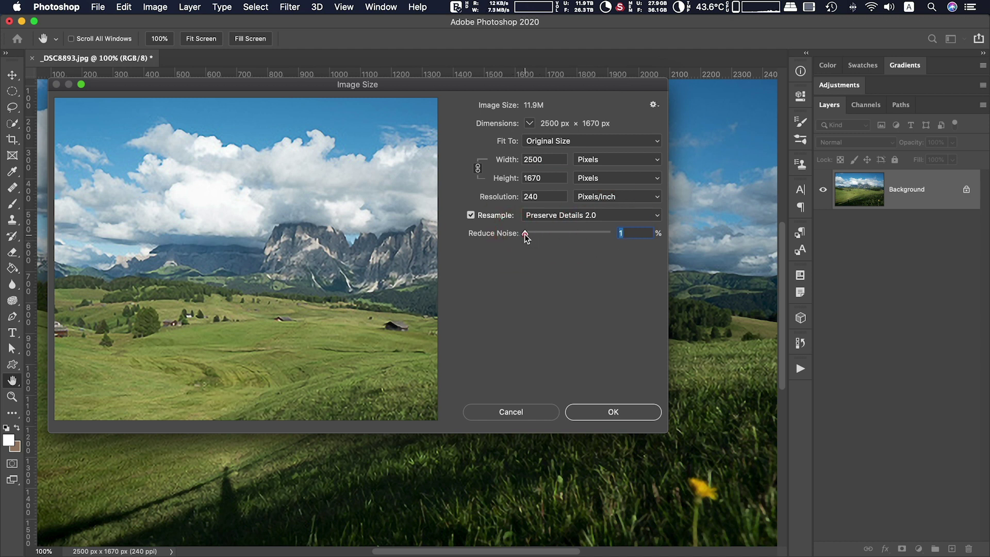
mouse_move(526, 234)
mouse_down()
mouse_move(534, 238)
mouse_move(510, 232)
mouse_up()
click(639, 419)
key(z)
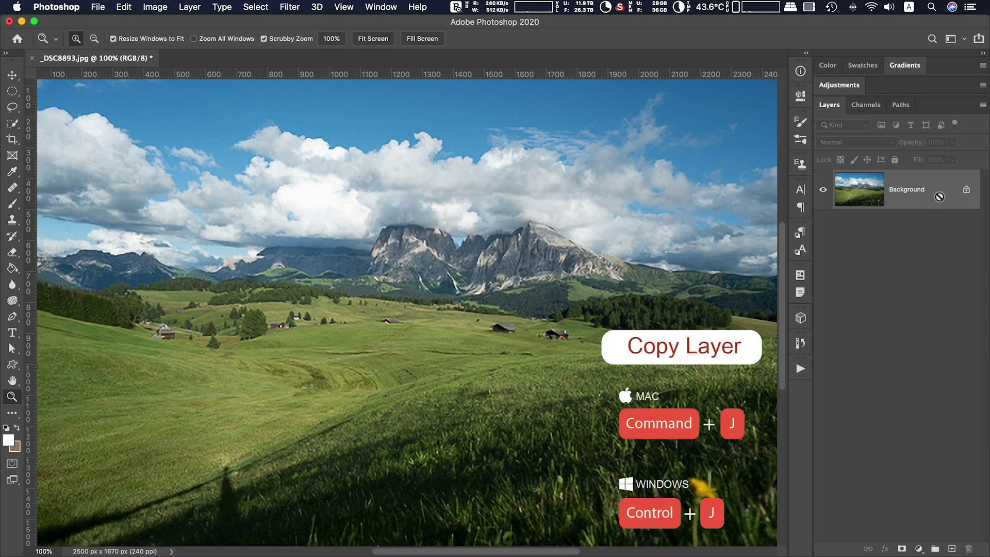
Duplicate the Background layer and apply a High Pass filter with a 1.6-pixel radius to the copy
key(super+j)
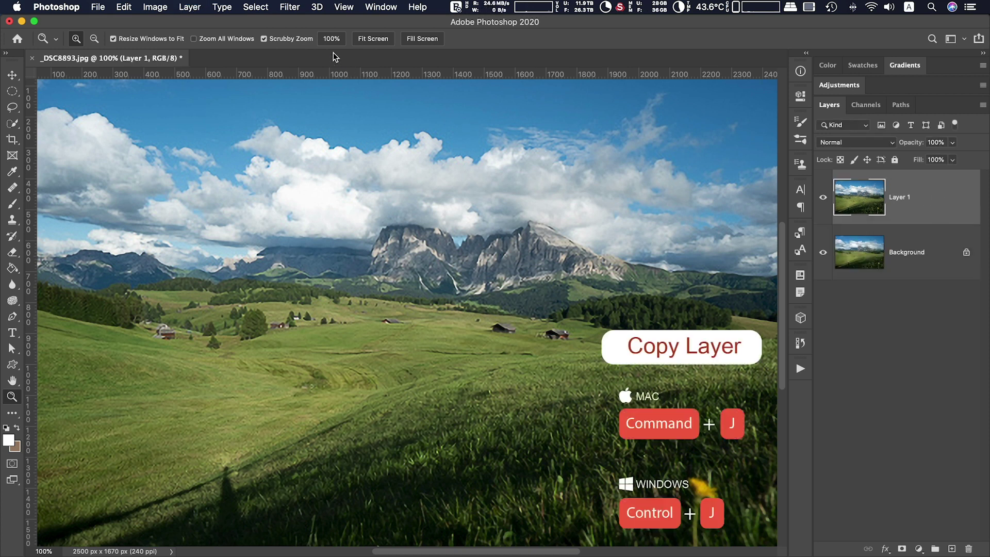
click(290, 7)
mouse_move(387, 261)
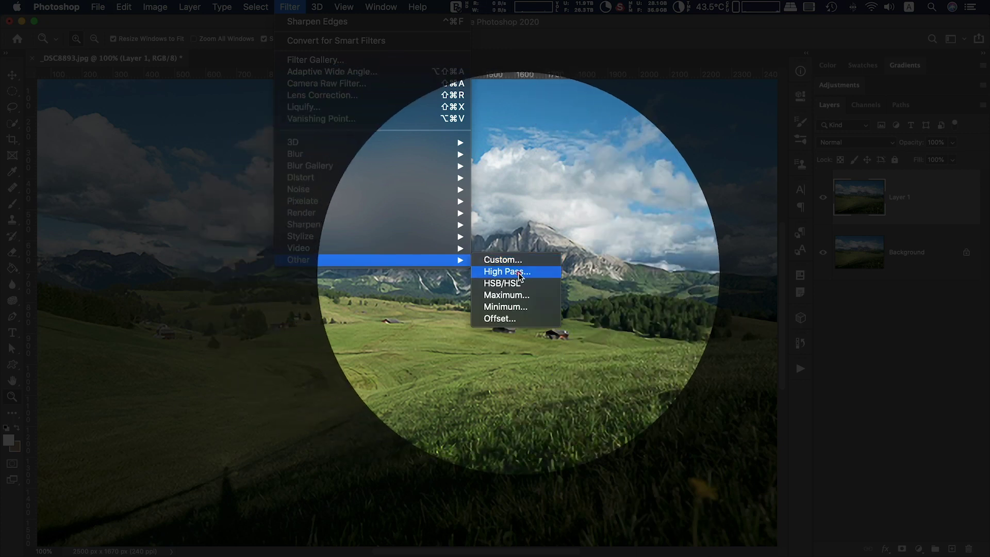
click(503, 272)
drag(457, 133, 764, 129)
drag(726, 310, 725, 309)
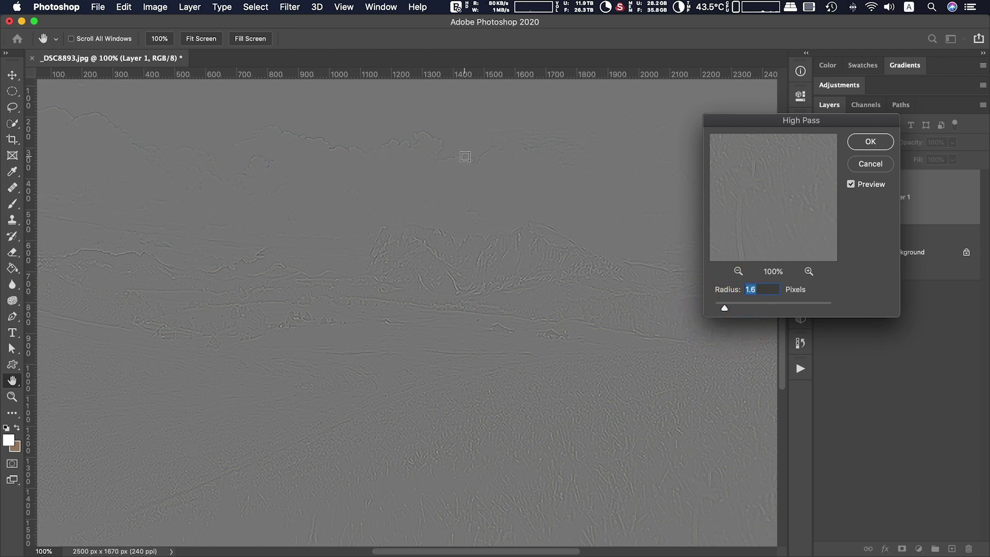
click(869, 143)
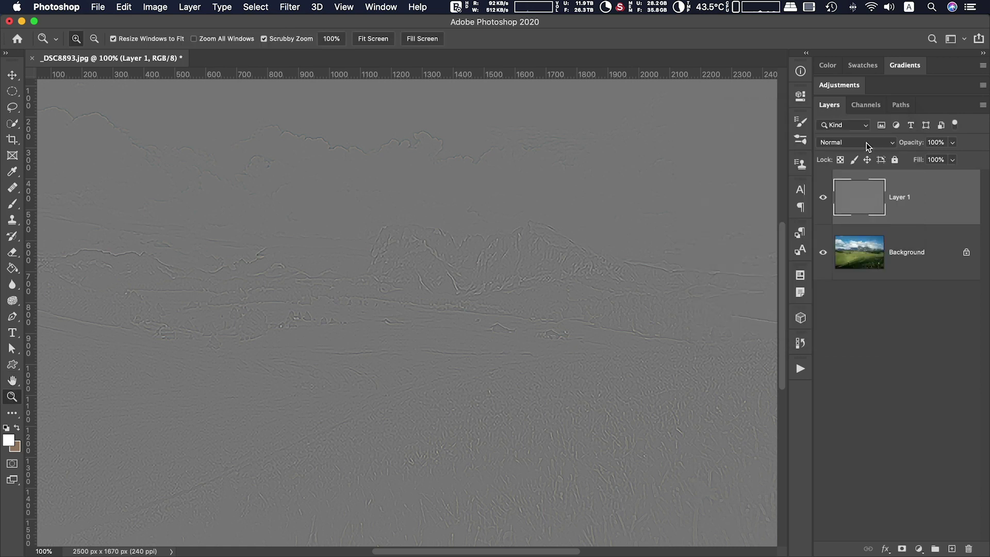
Set the High Pass layer's blend mode to Overlay and toggle its visibility to compare the sharpening
click(859, 149)
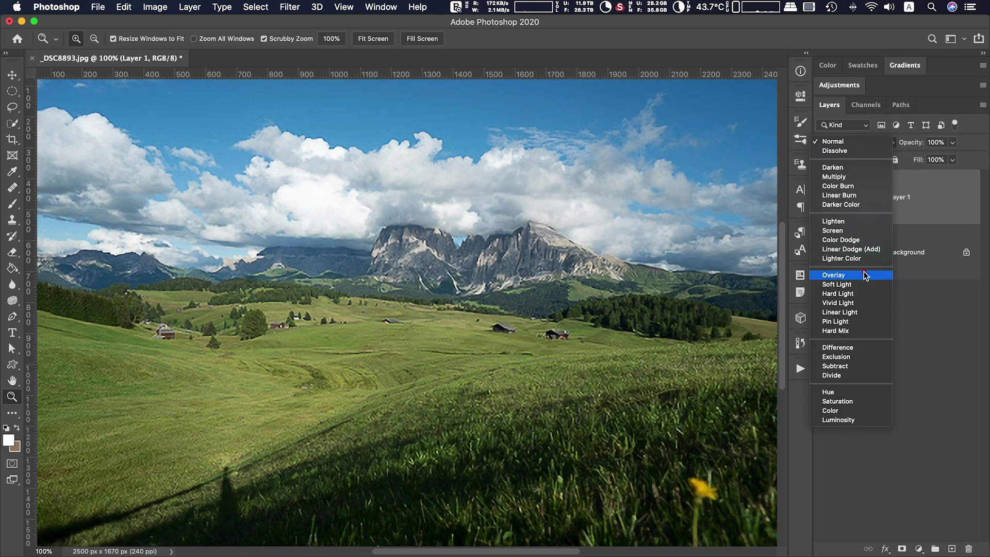
click(865, 272)
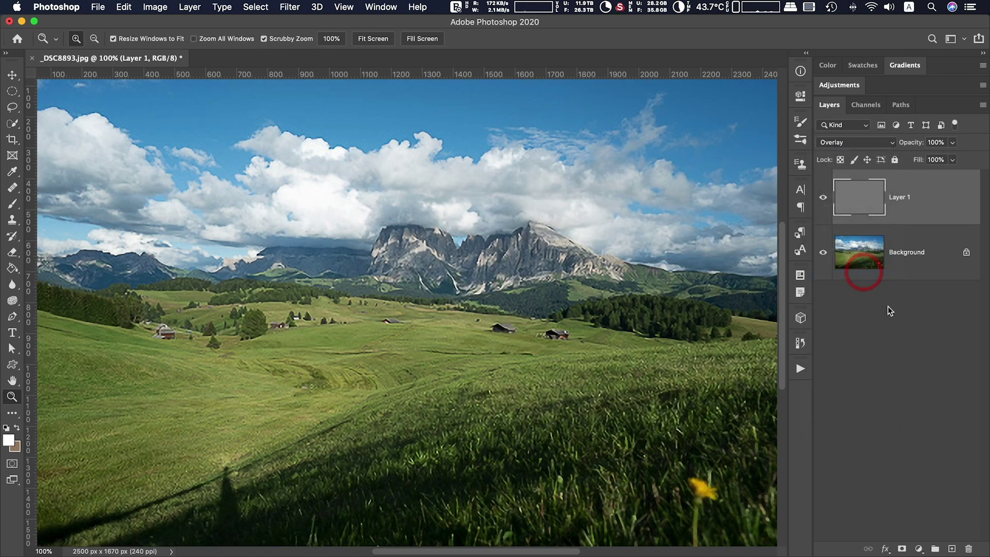
click(824, 200)
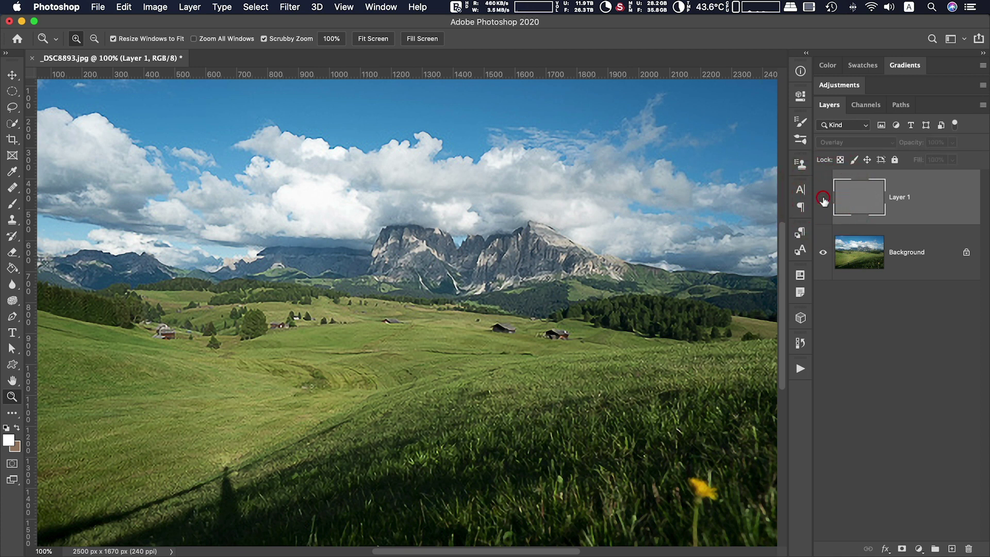
click(824, 200)
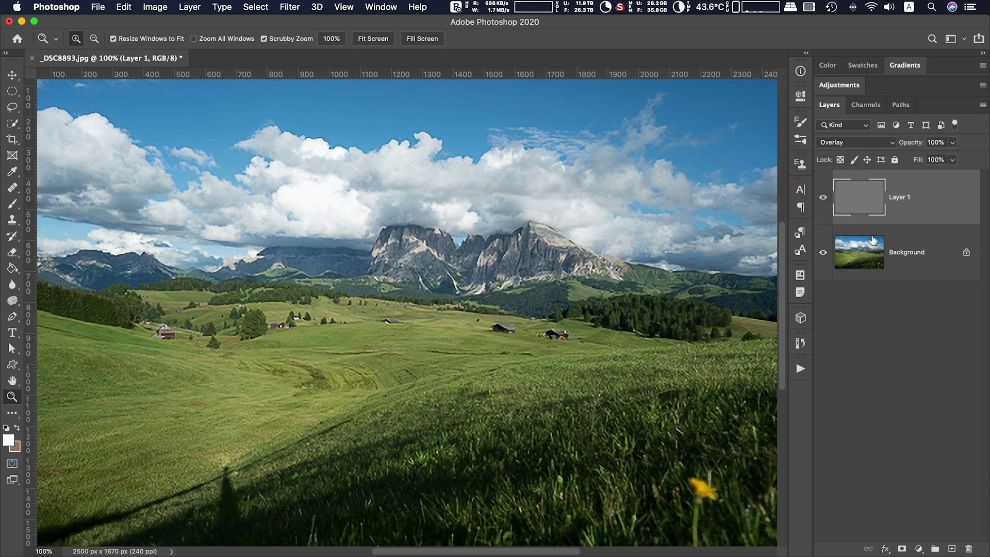